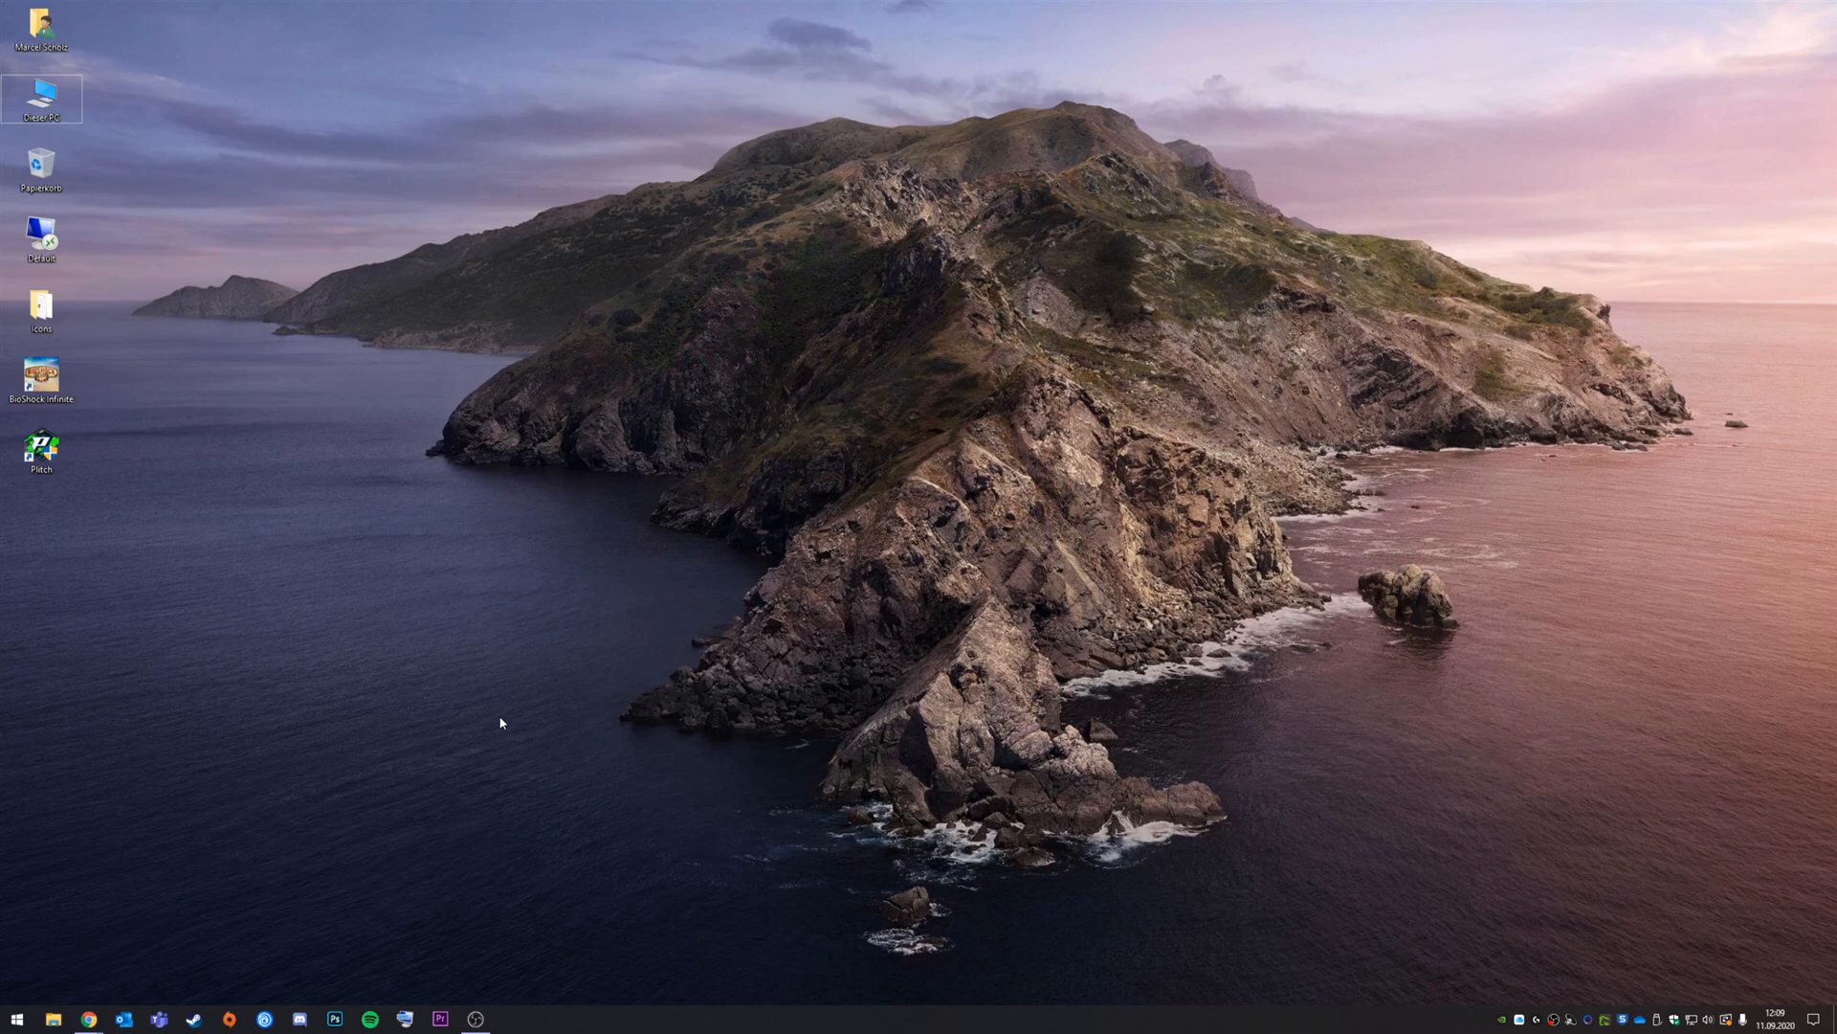
Step: Bring up the FRITZ!Box browser window and go to WLAN > Gastzugang
click(97, 1019)
click(197, 976)
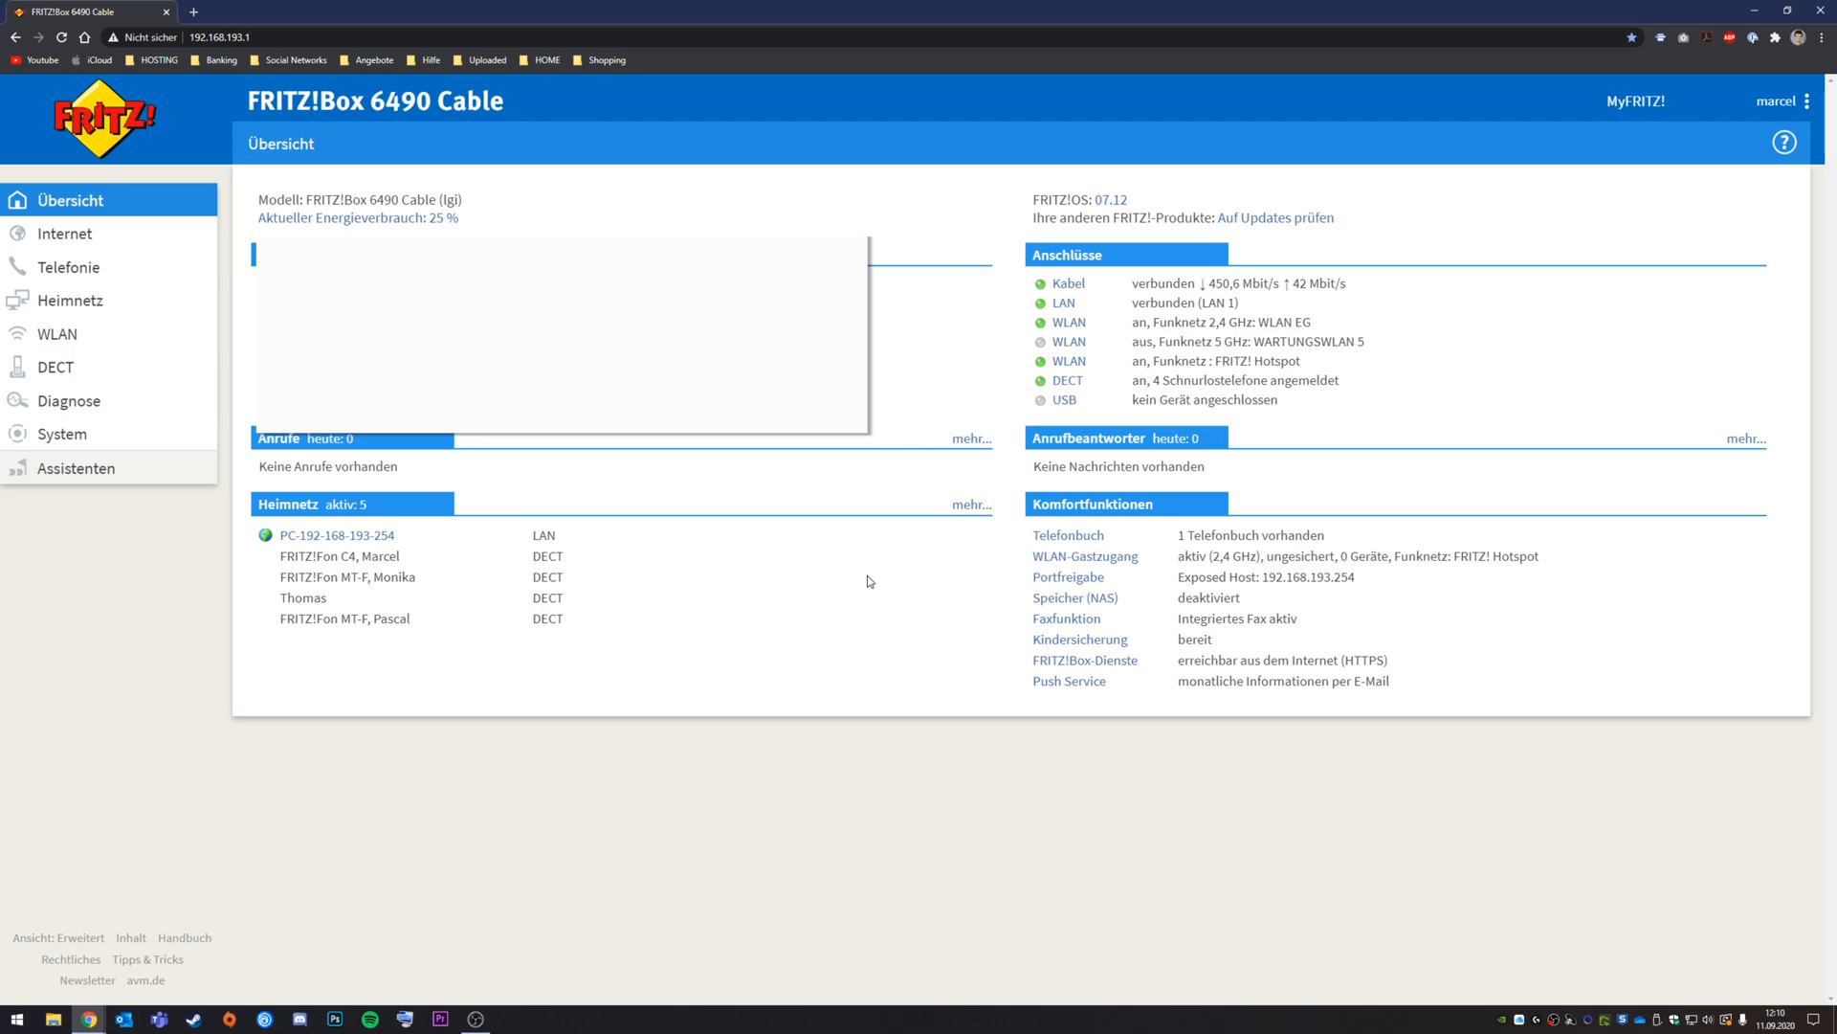
click(70, 336)
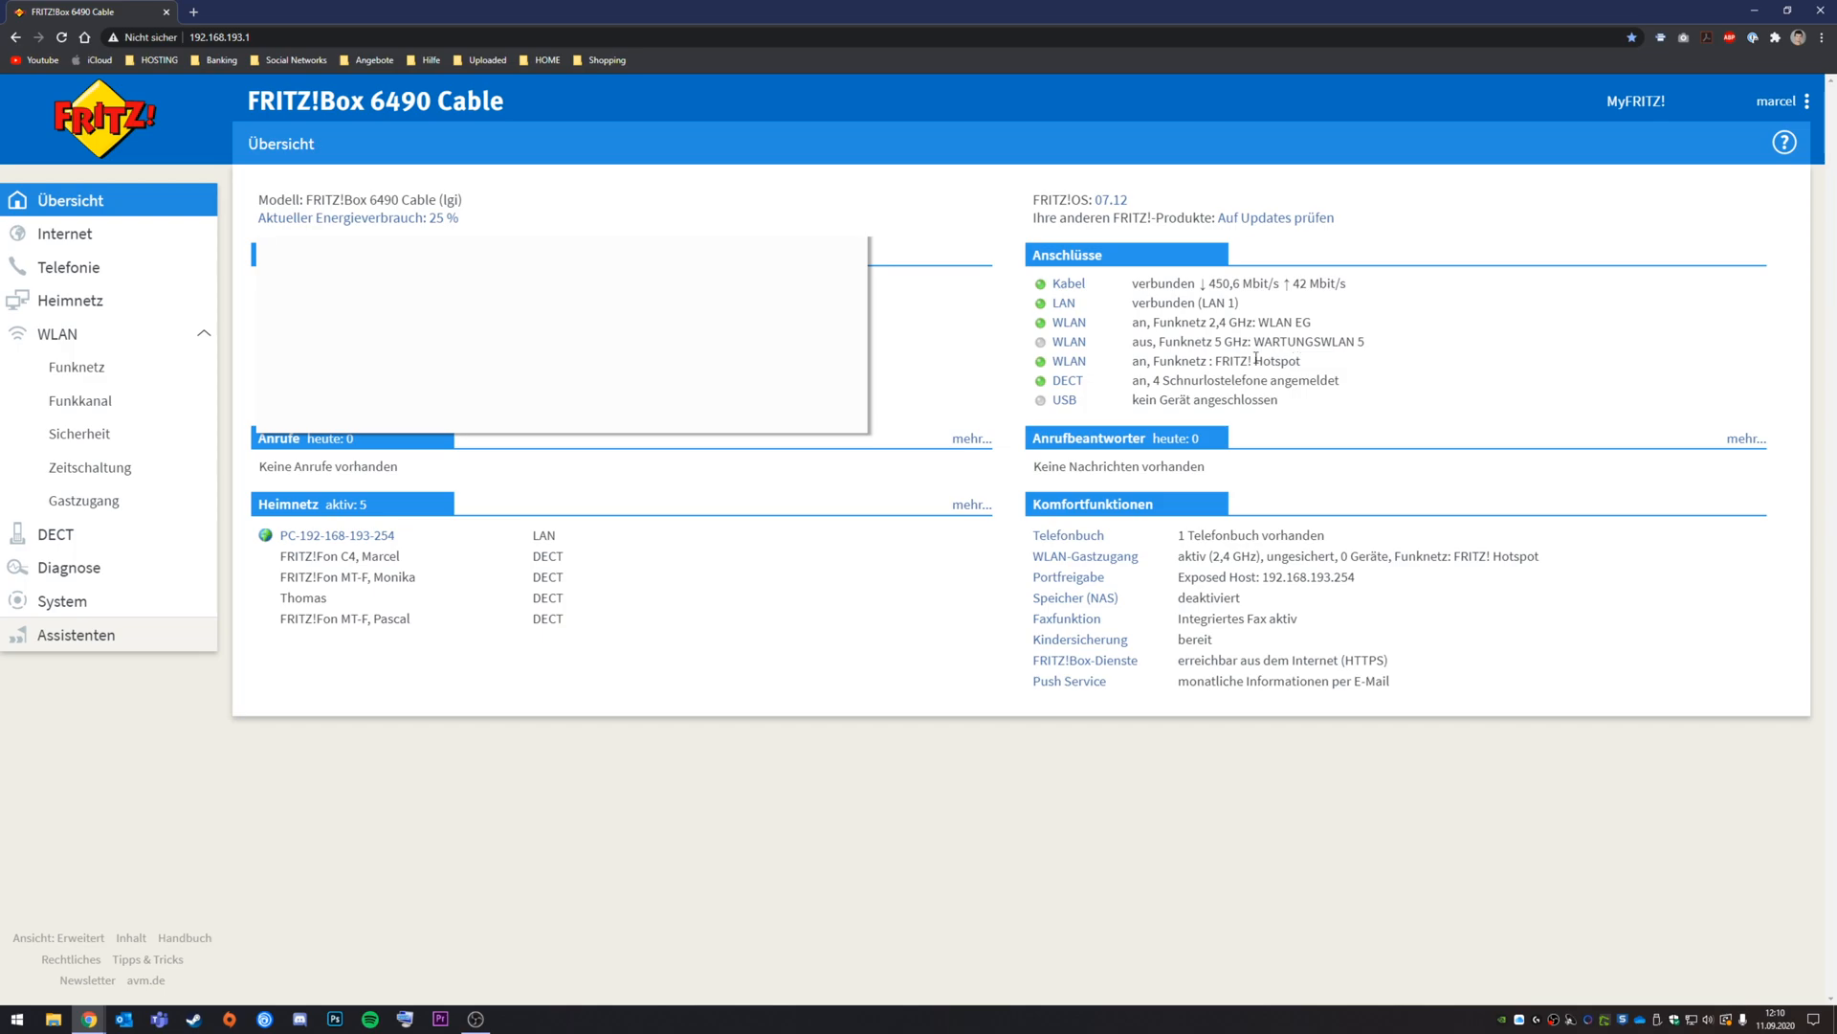
click(84, 502)
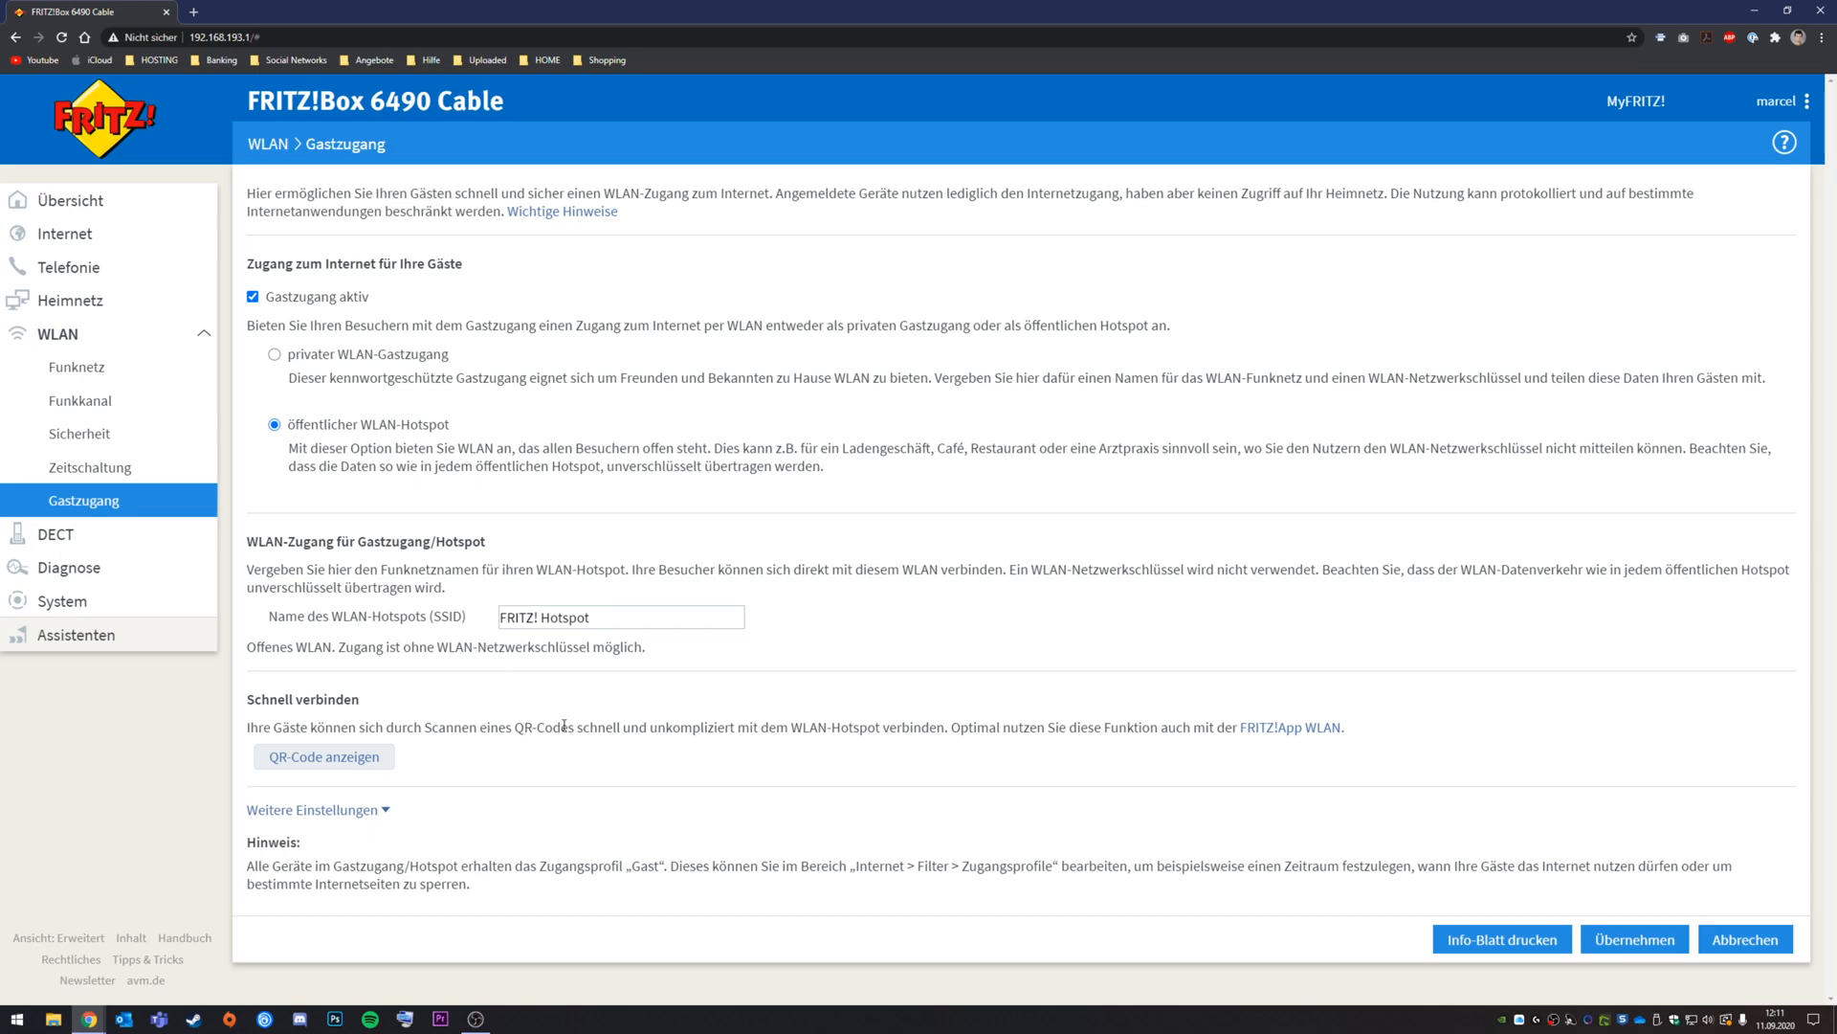
Step: Under Weitere Einstellungen, turn on Push Service and leave Vorschaltseite anzeigen off
click(387, 813)
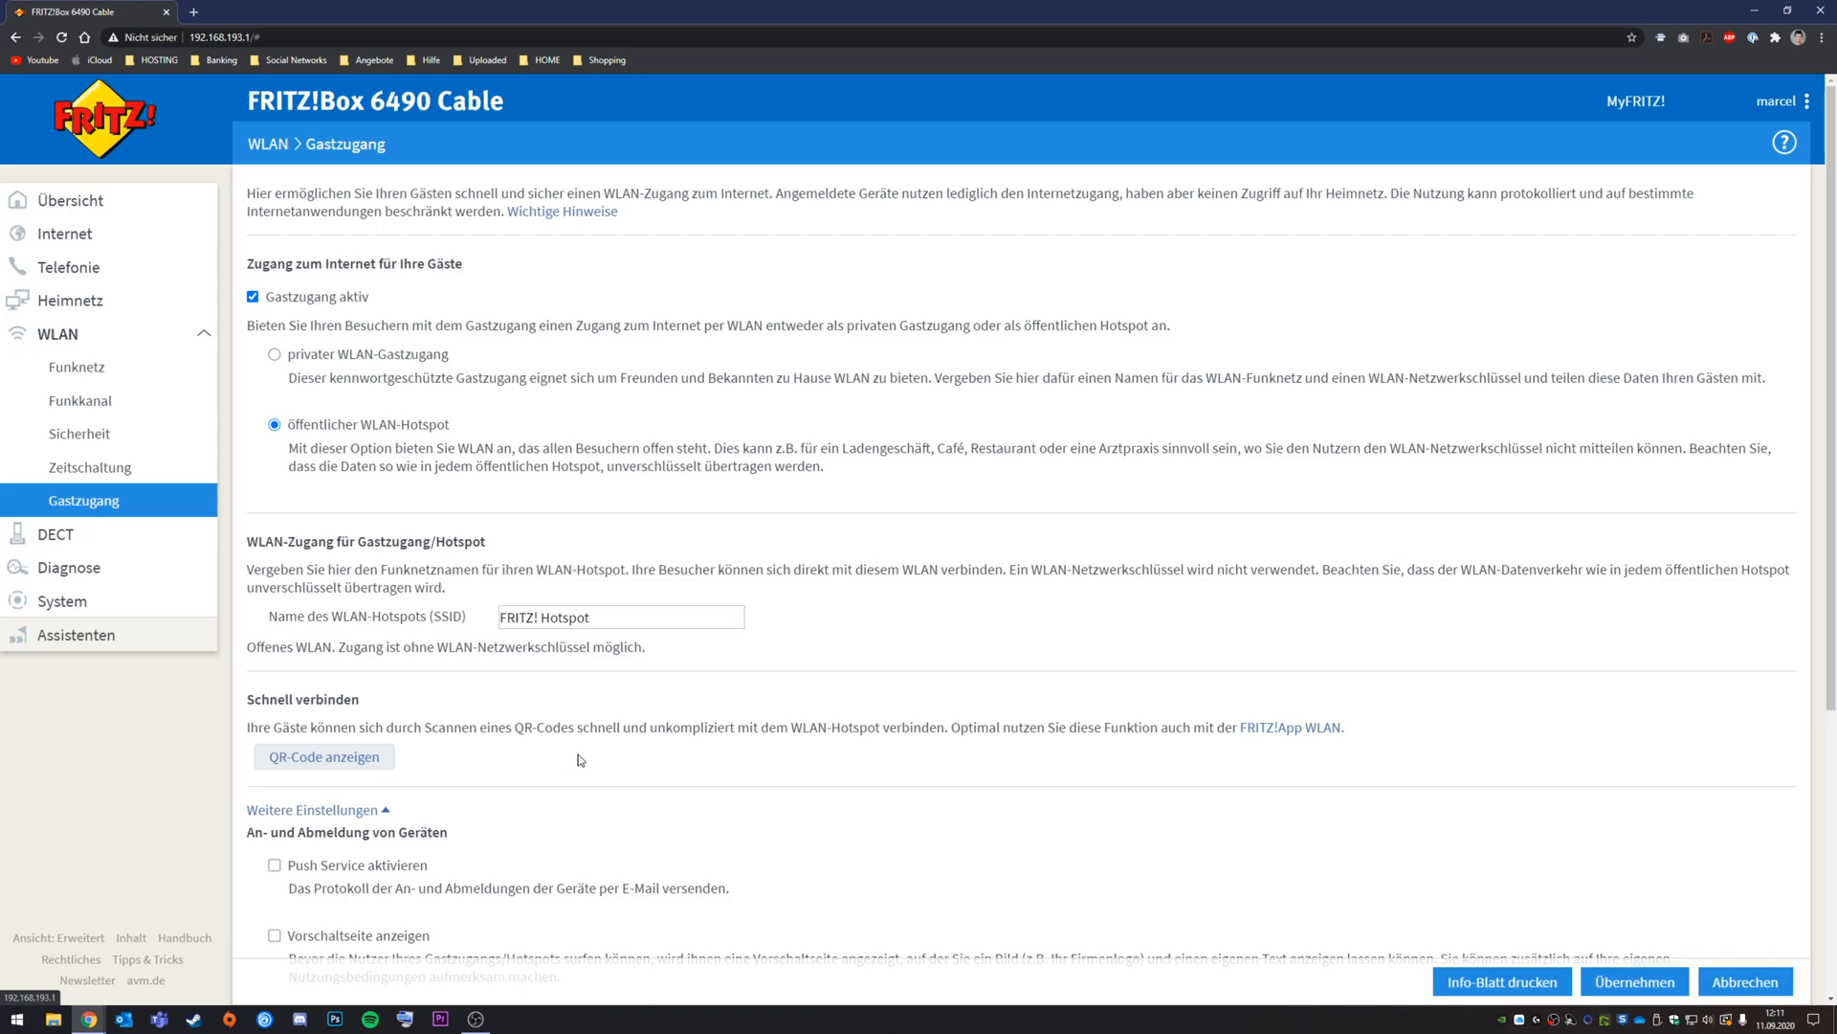
scroll(582, 760, down, 5)
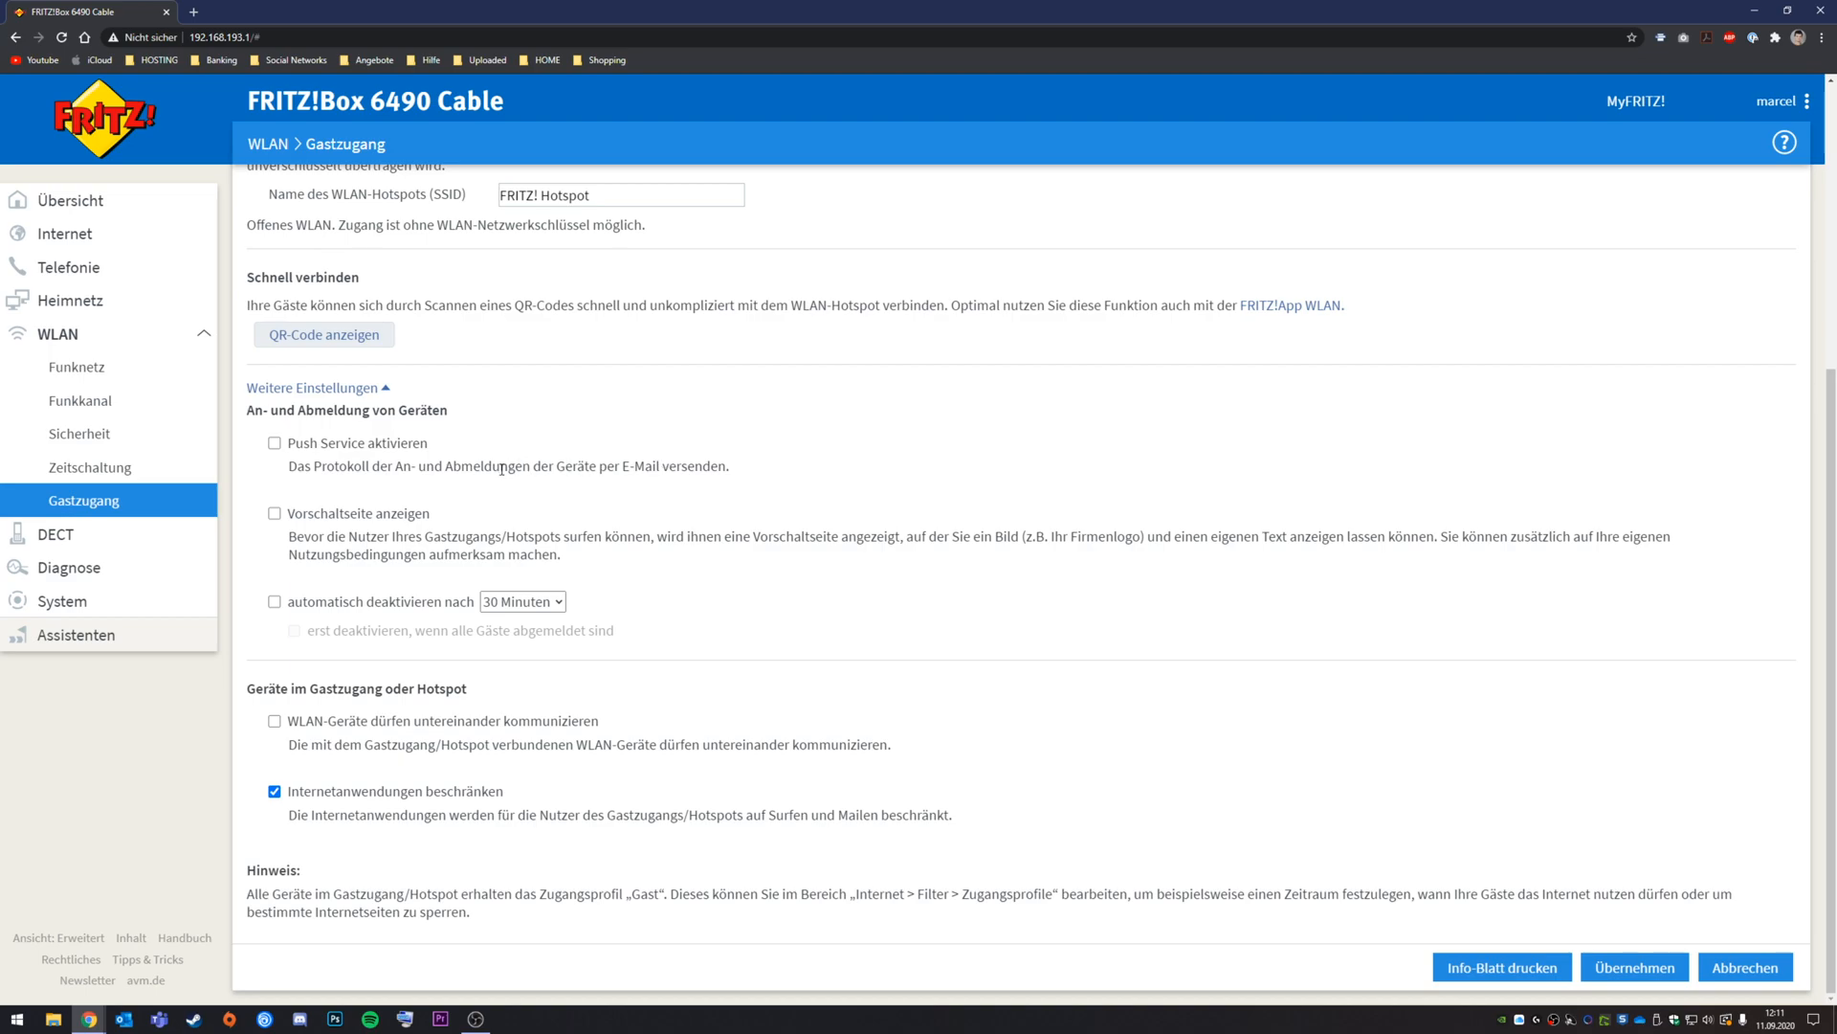
click(275, 443)
click(393, 521)
scroll(393, 522, down, 2)
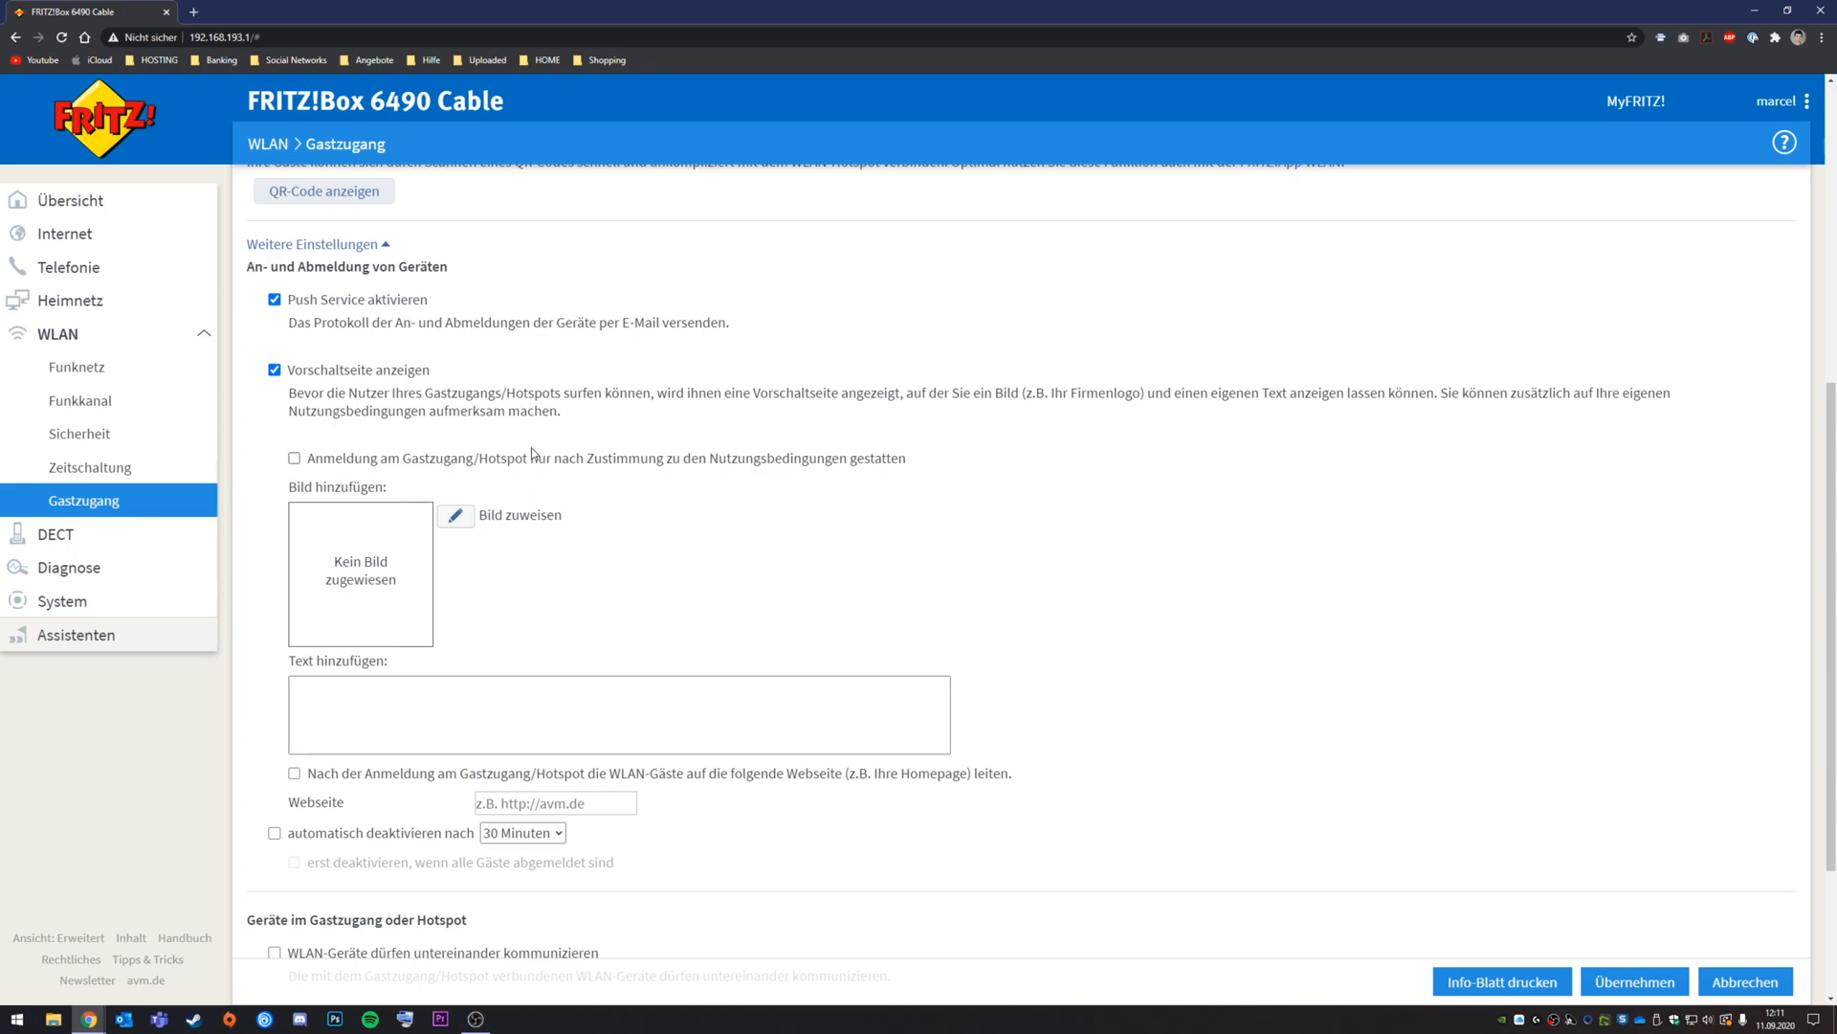
click(275, 370)
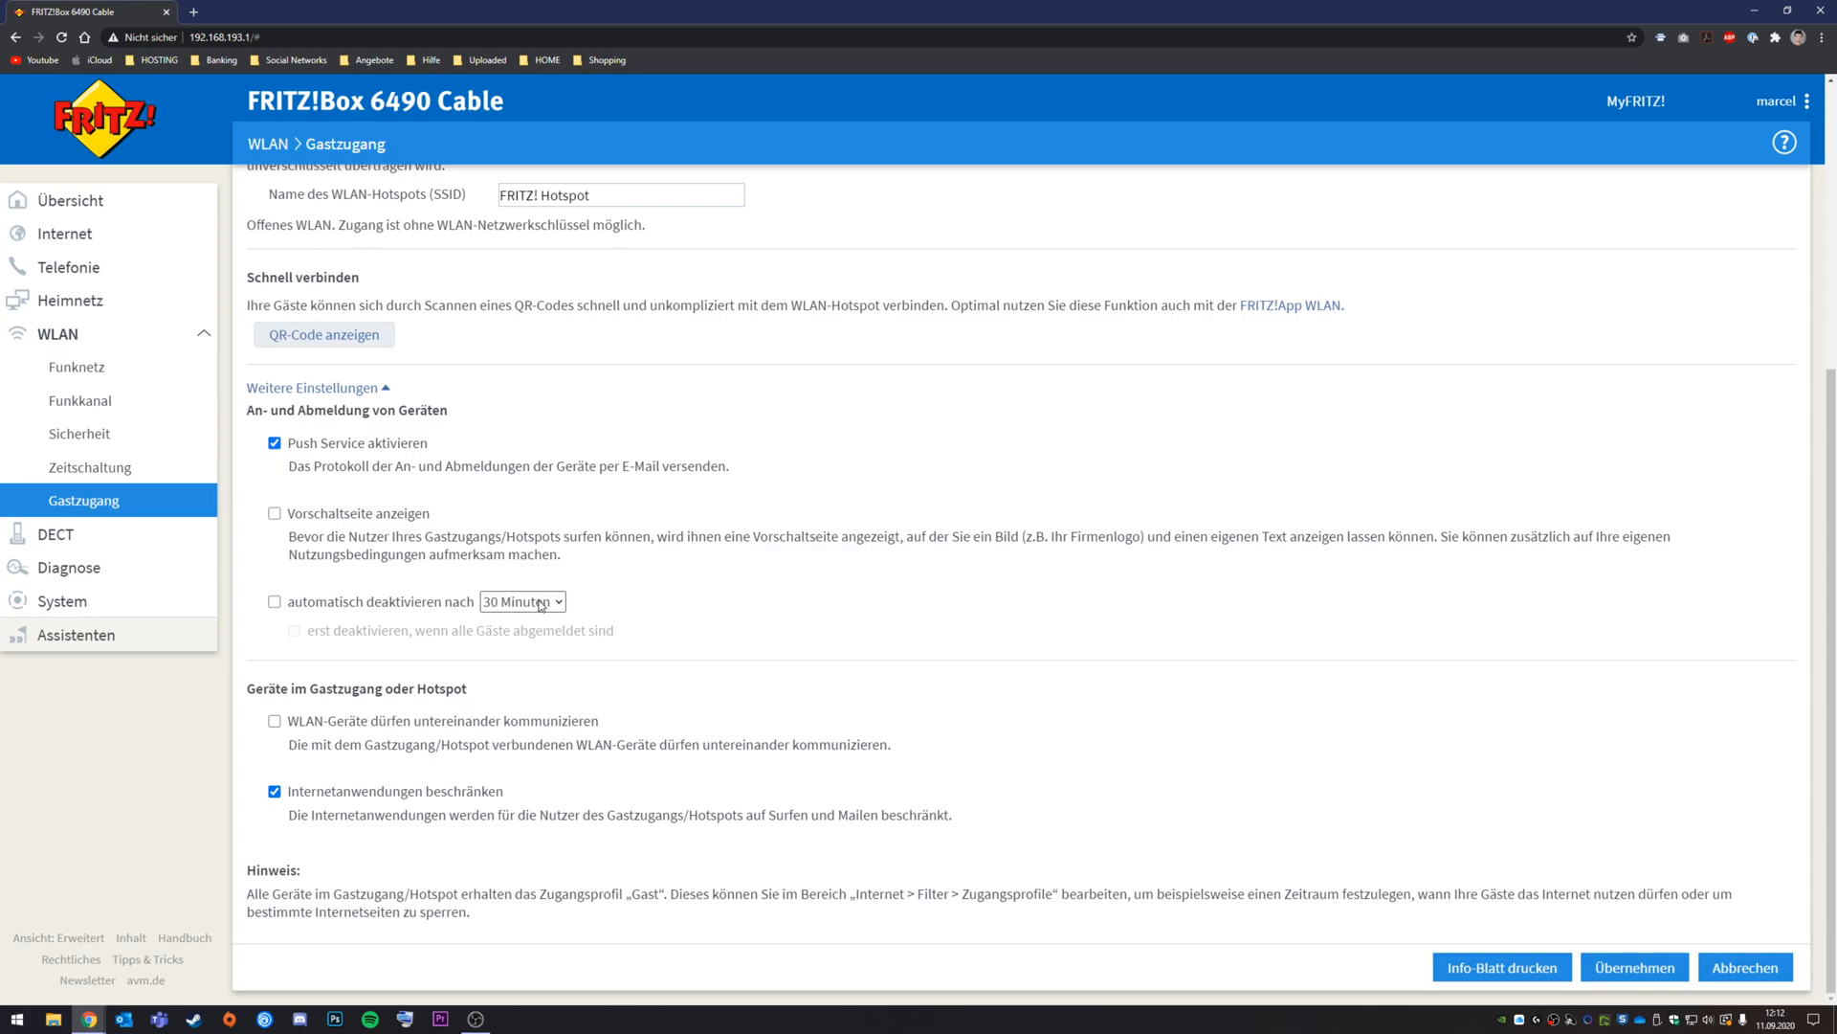
Step: Choose 60 Minuten as the auto-deactivation period, keeping automatic deactivation unticked
click(541, 603)
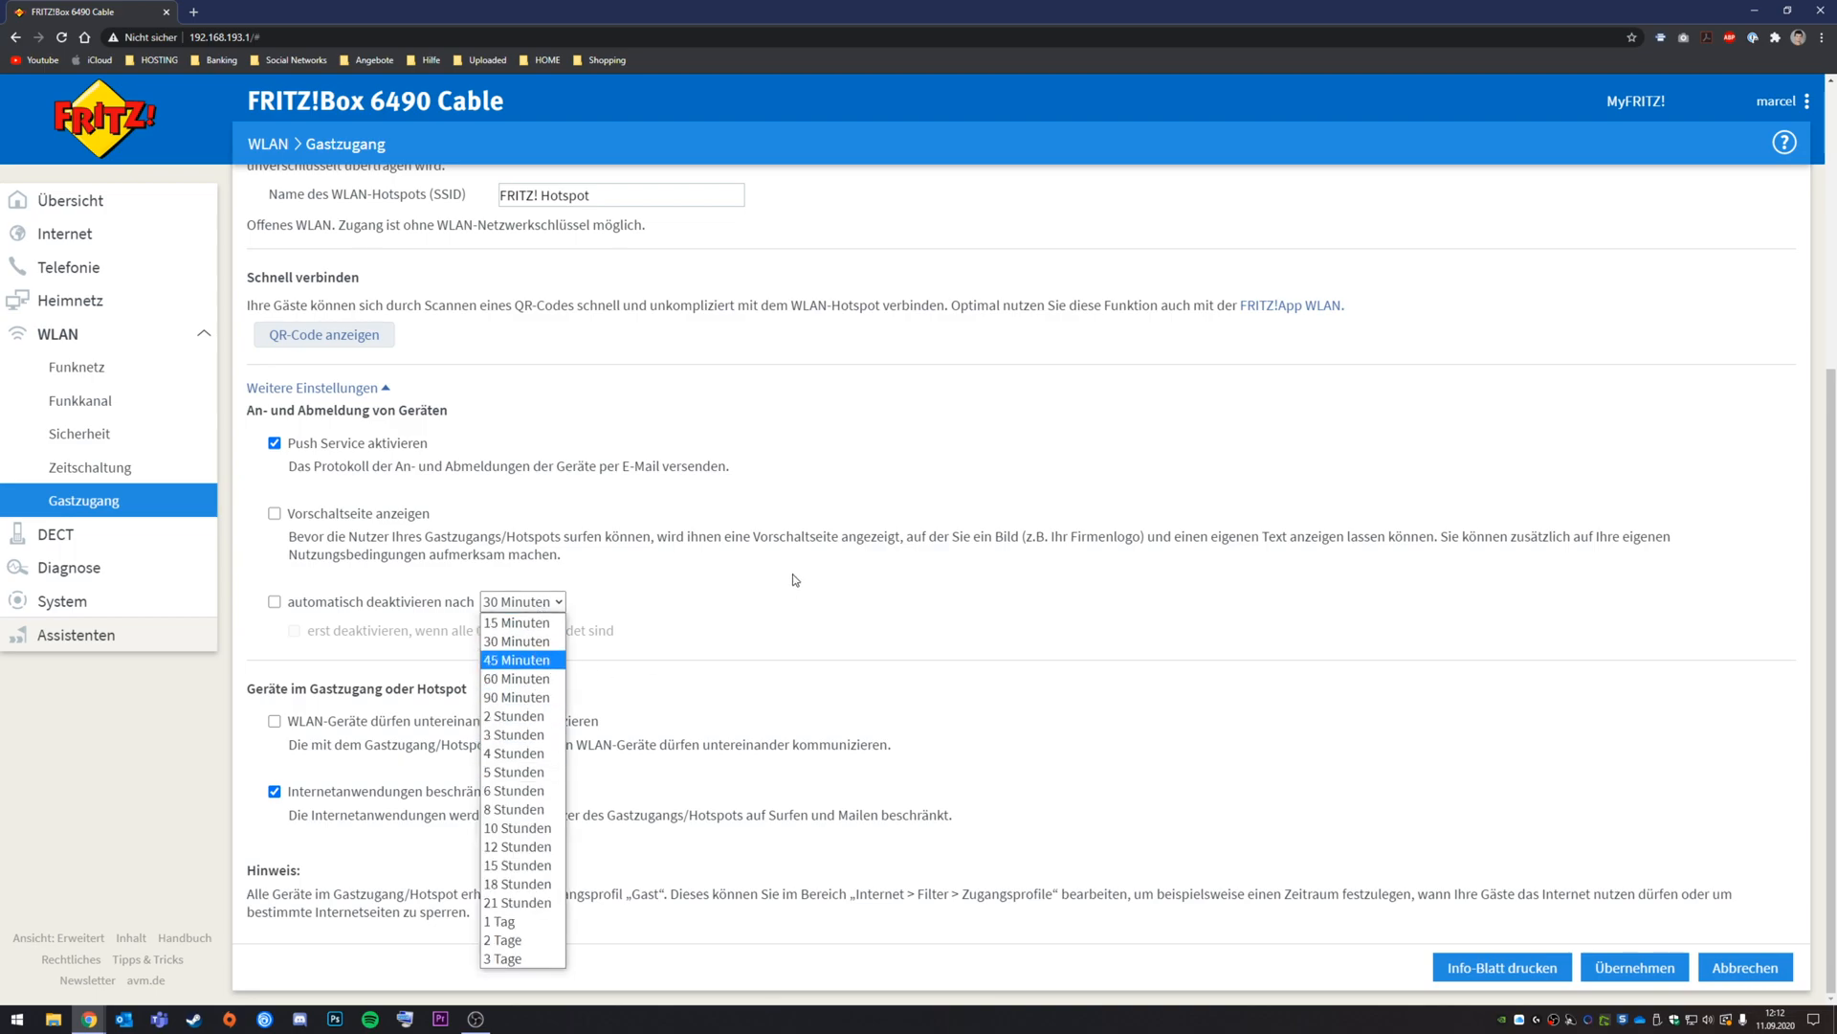
click(522, 640)
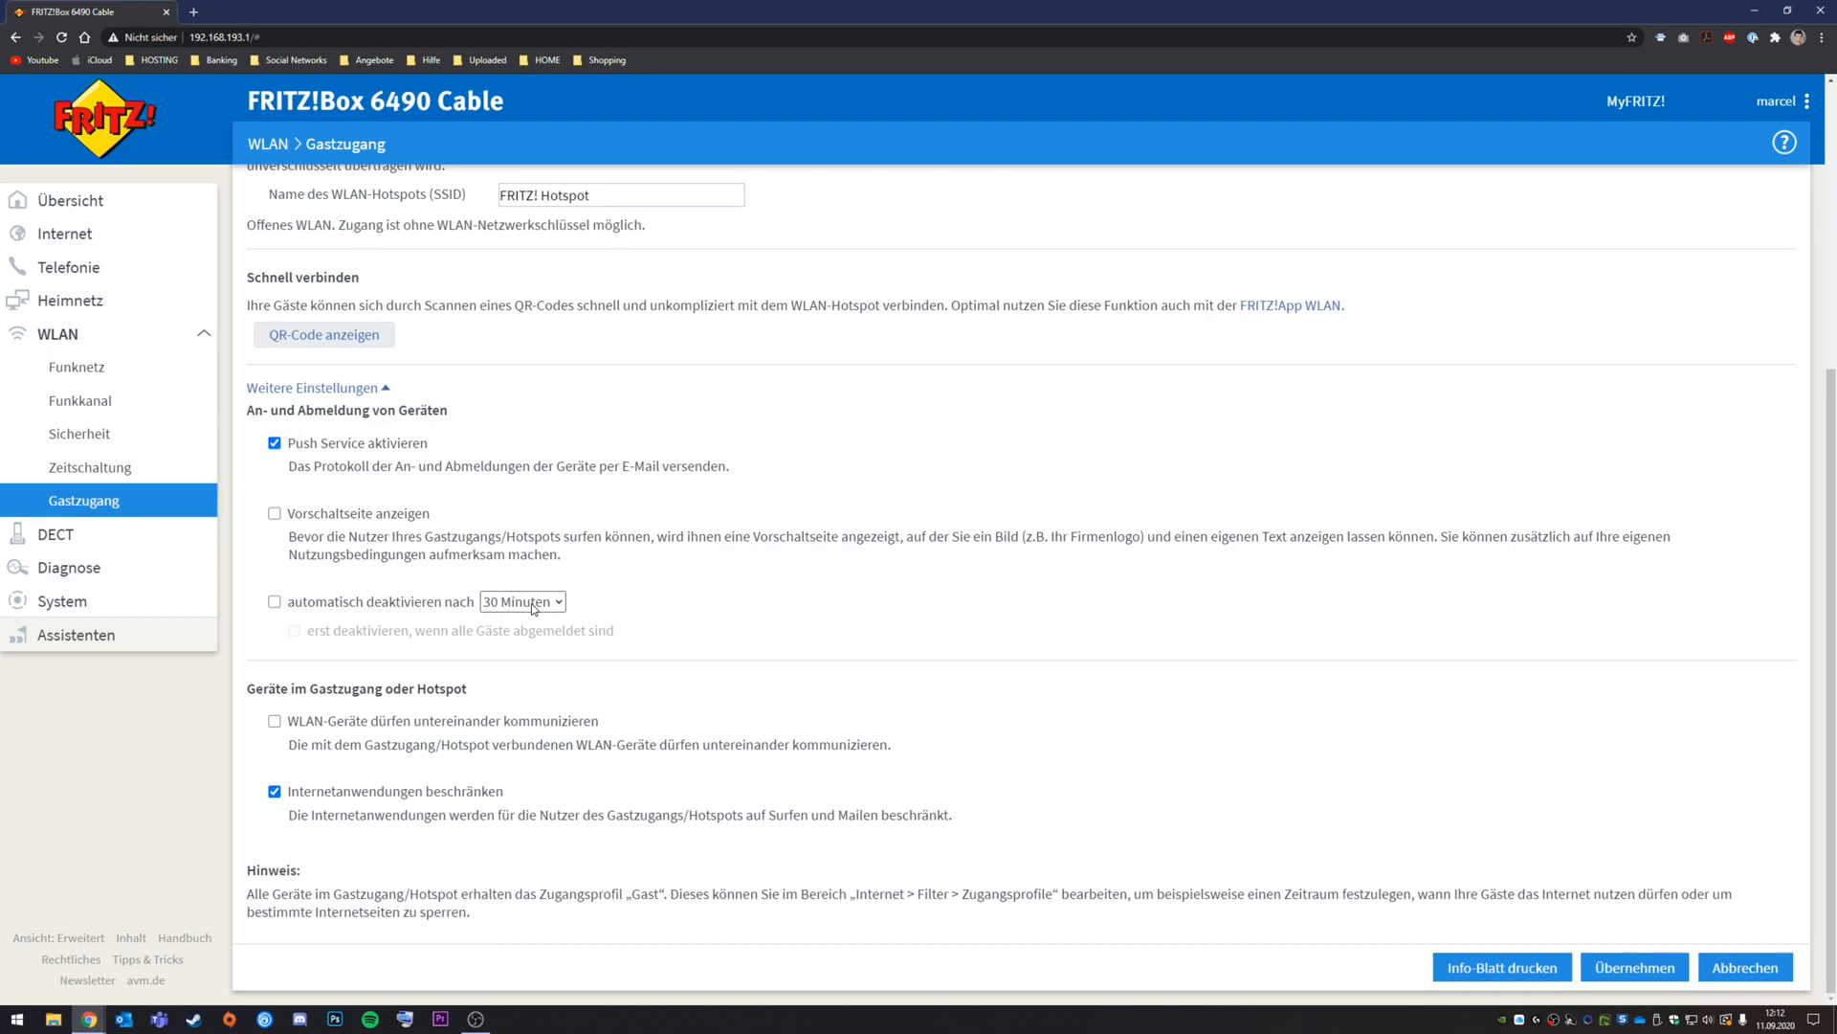
click(534, 607)
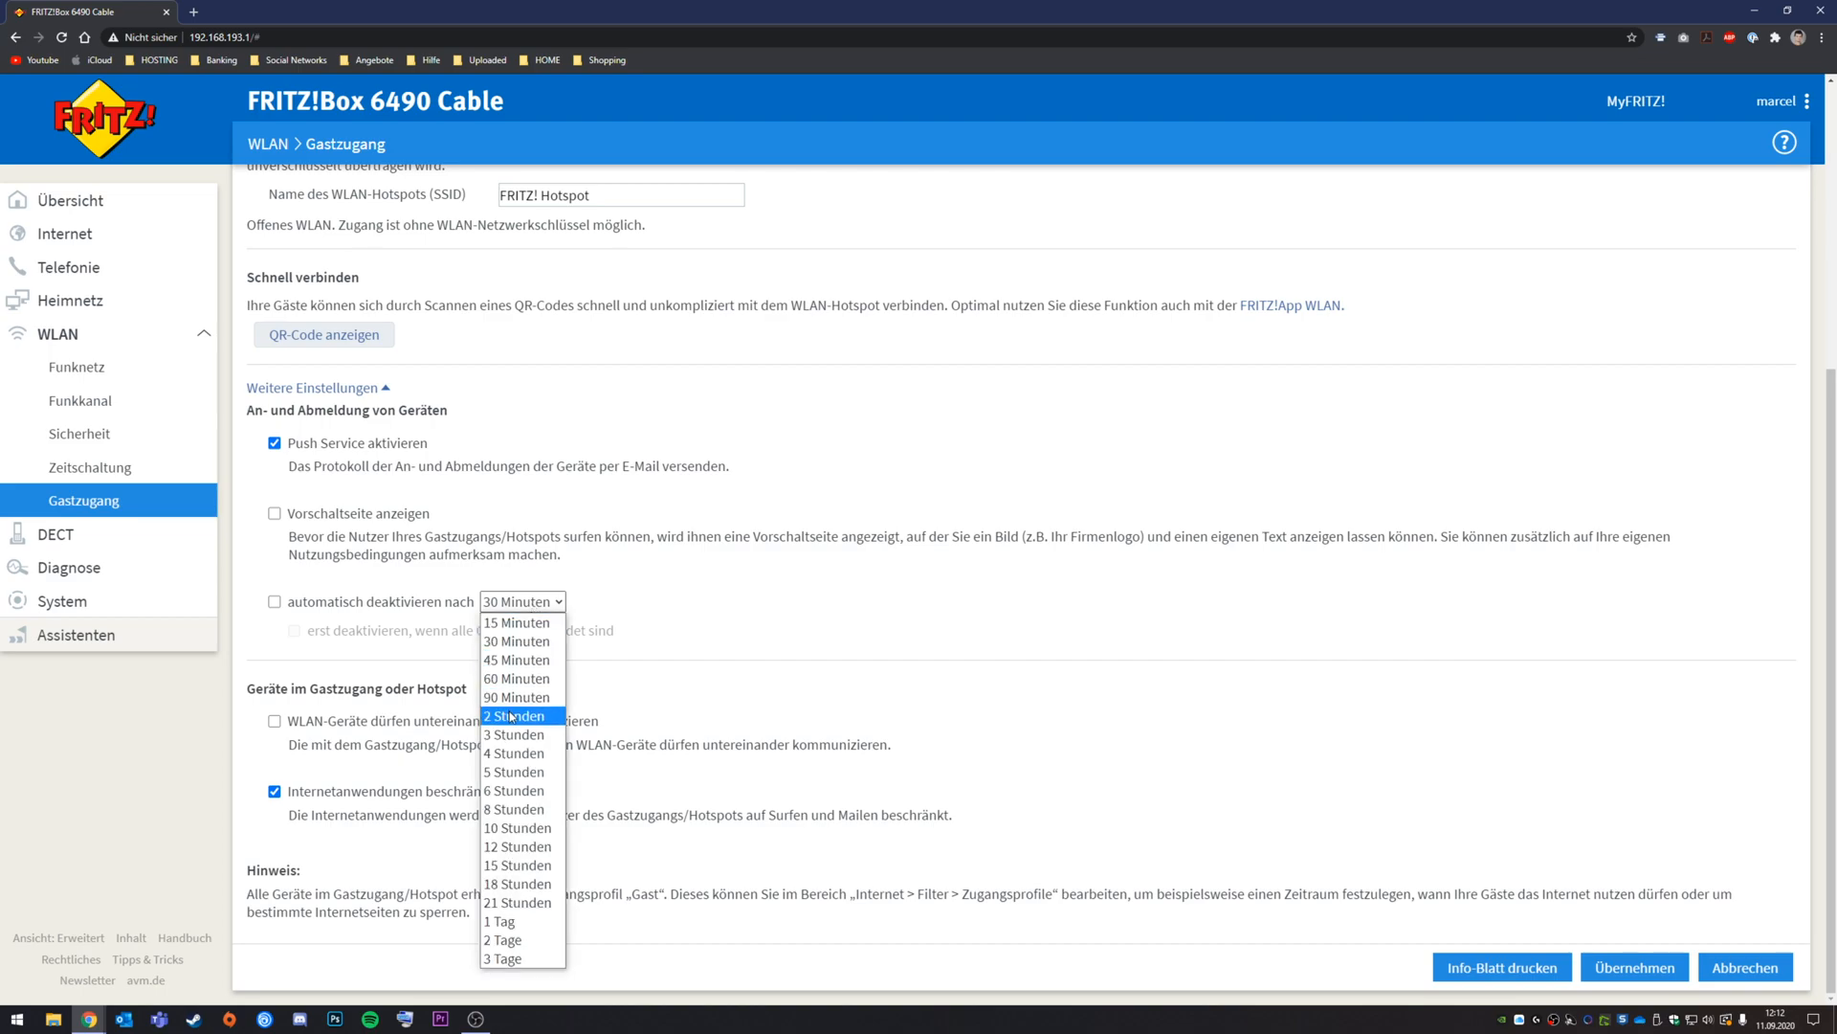
click(513, 678)
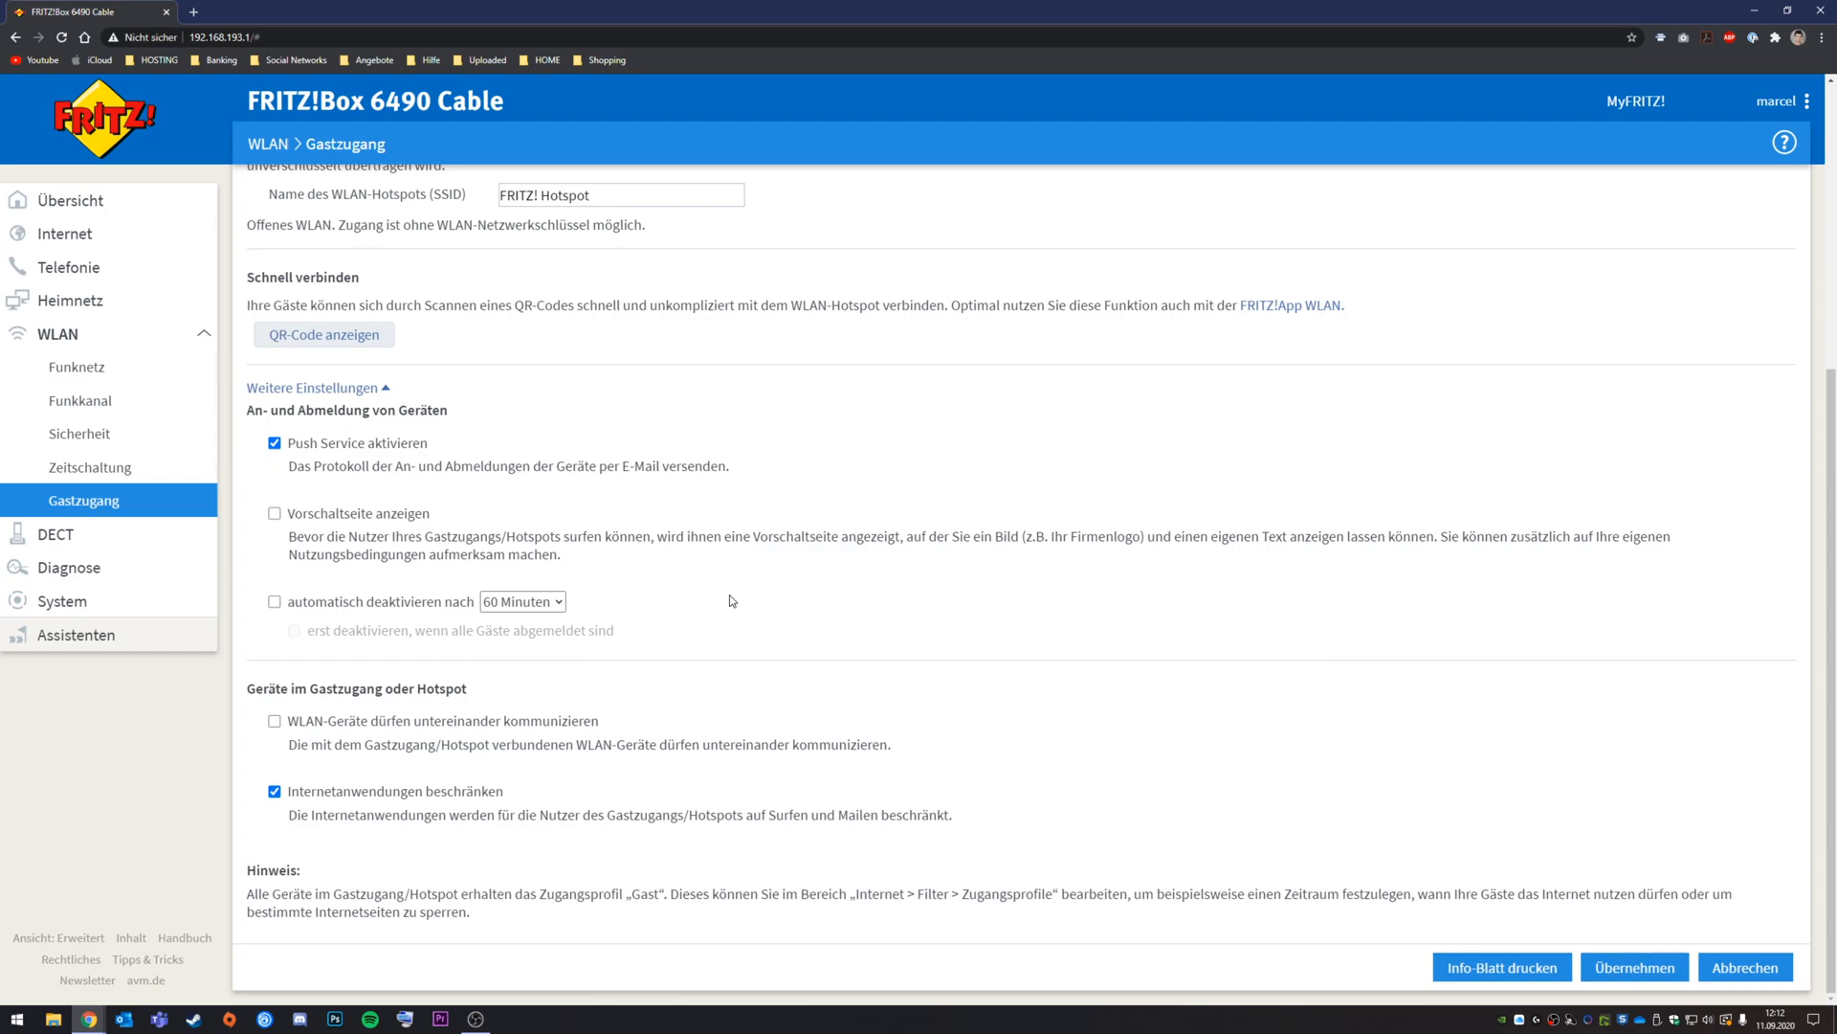
click(275, 601)
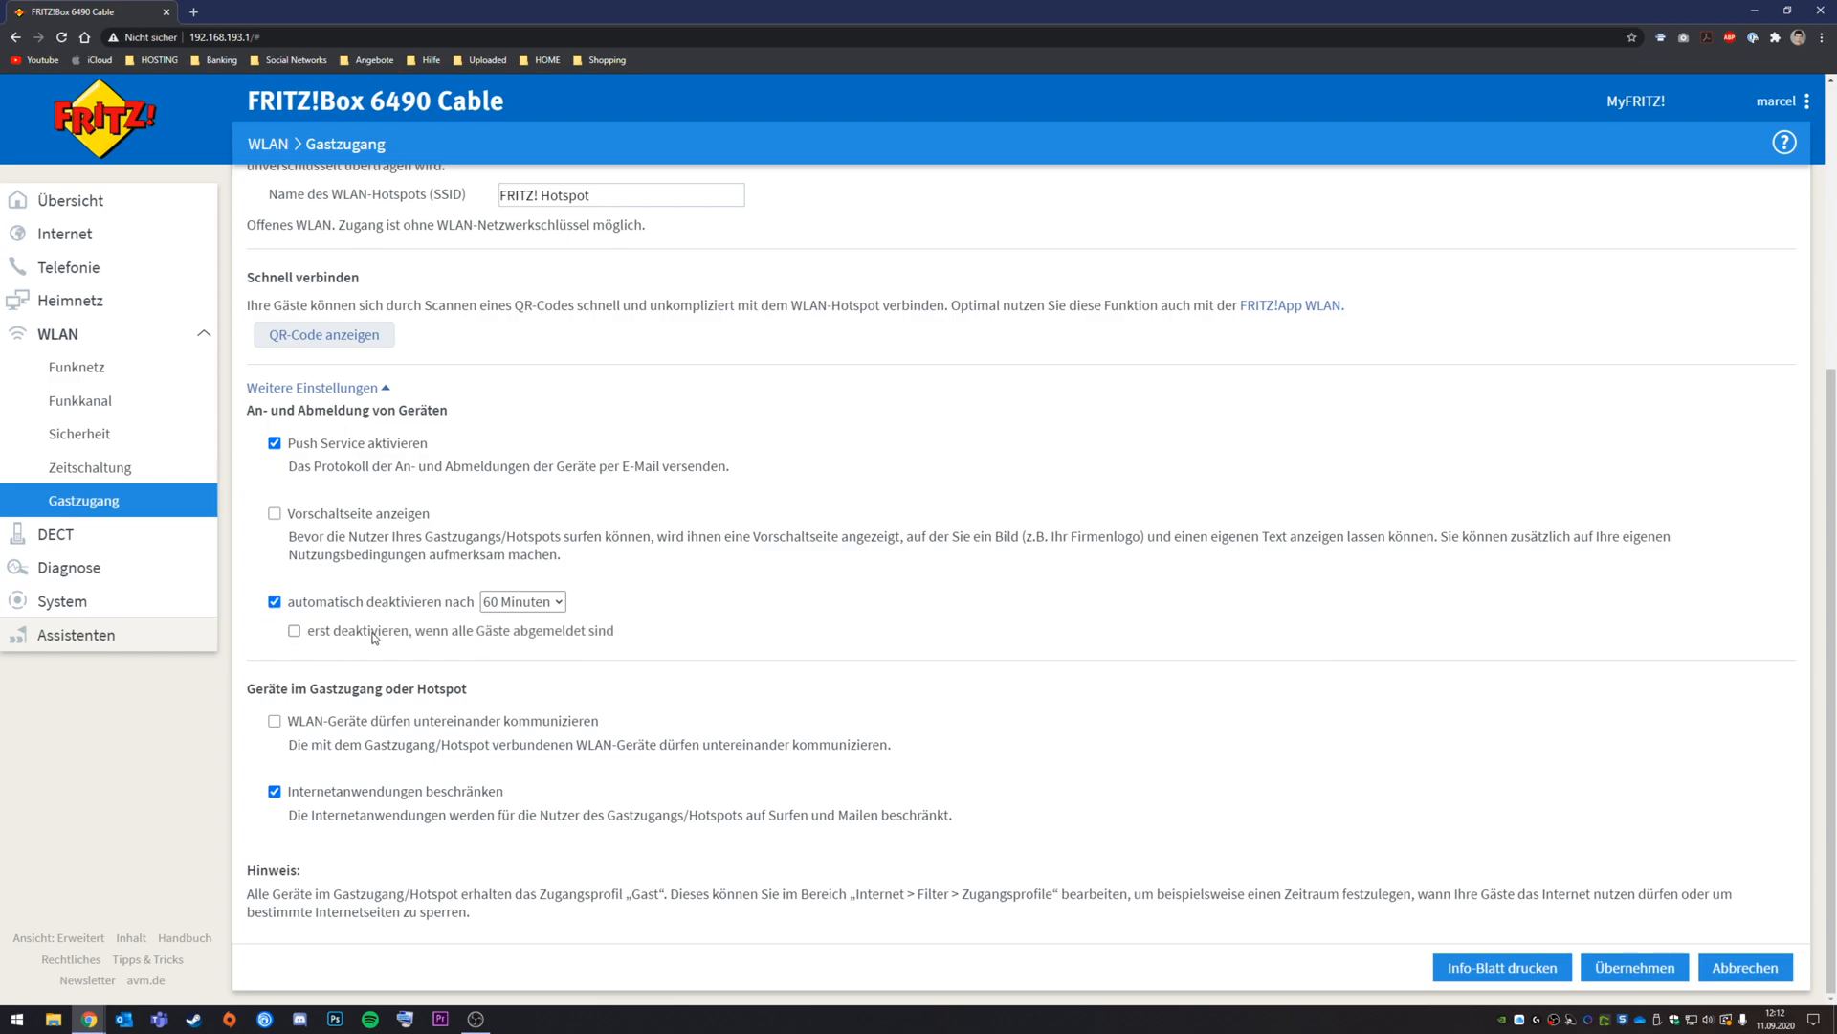
click(322, 604)
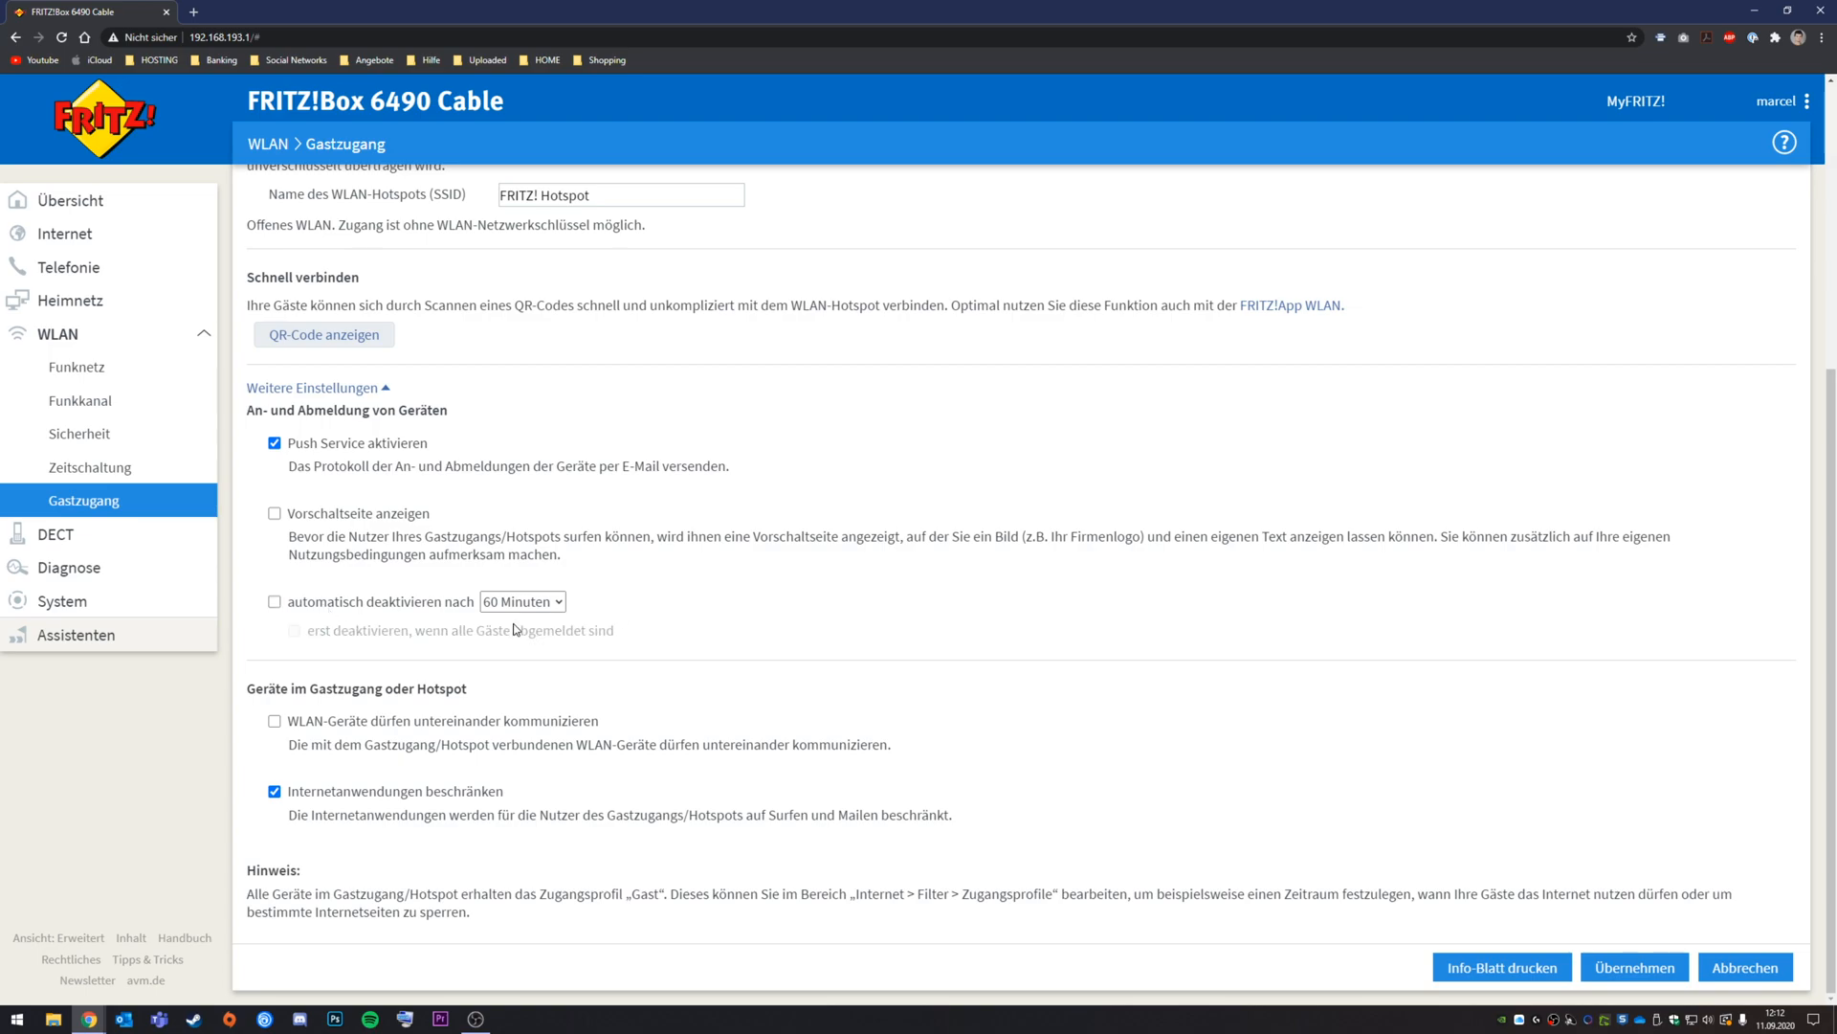
scroll(572, 426, up, 2)
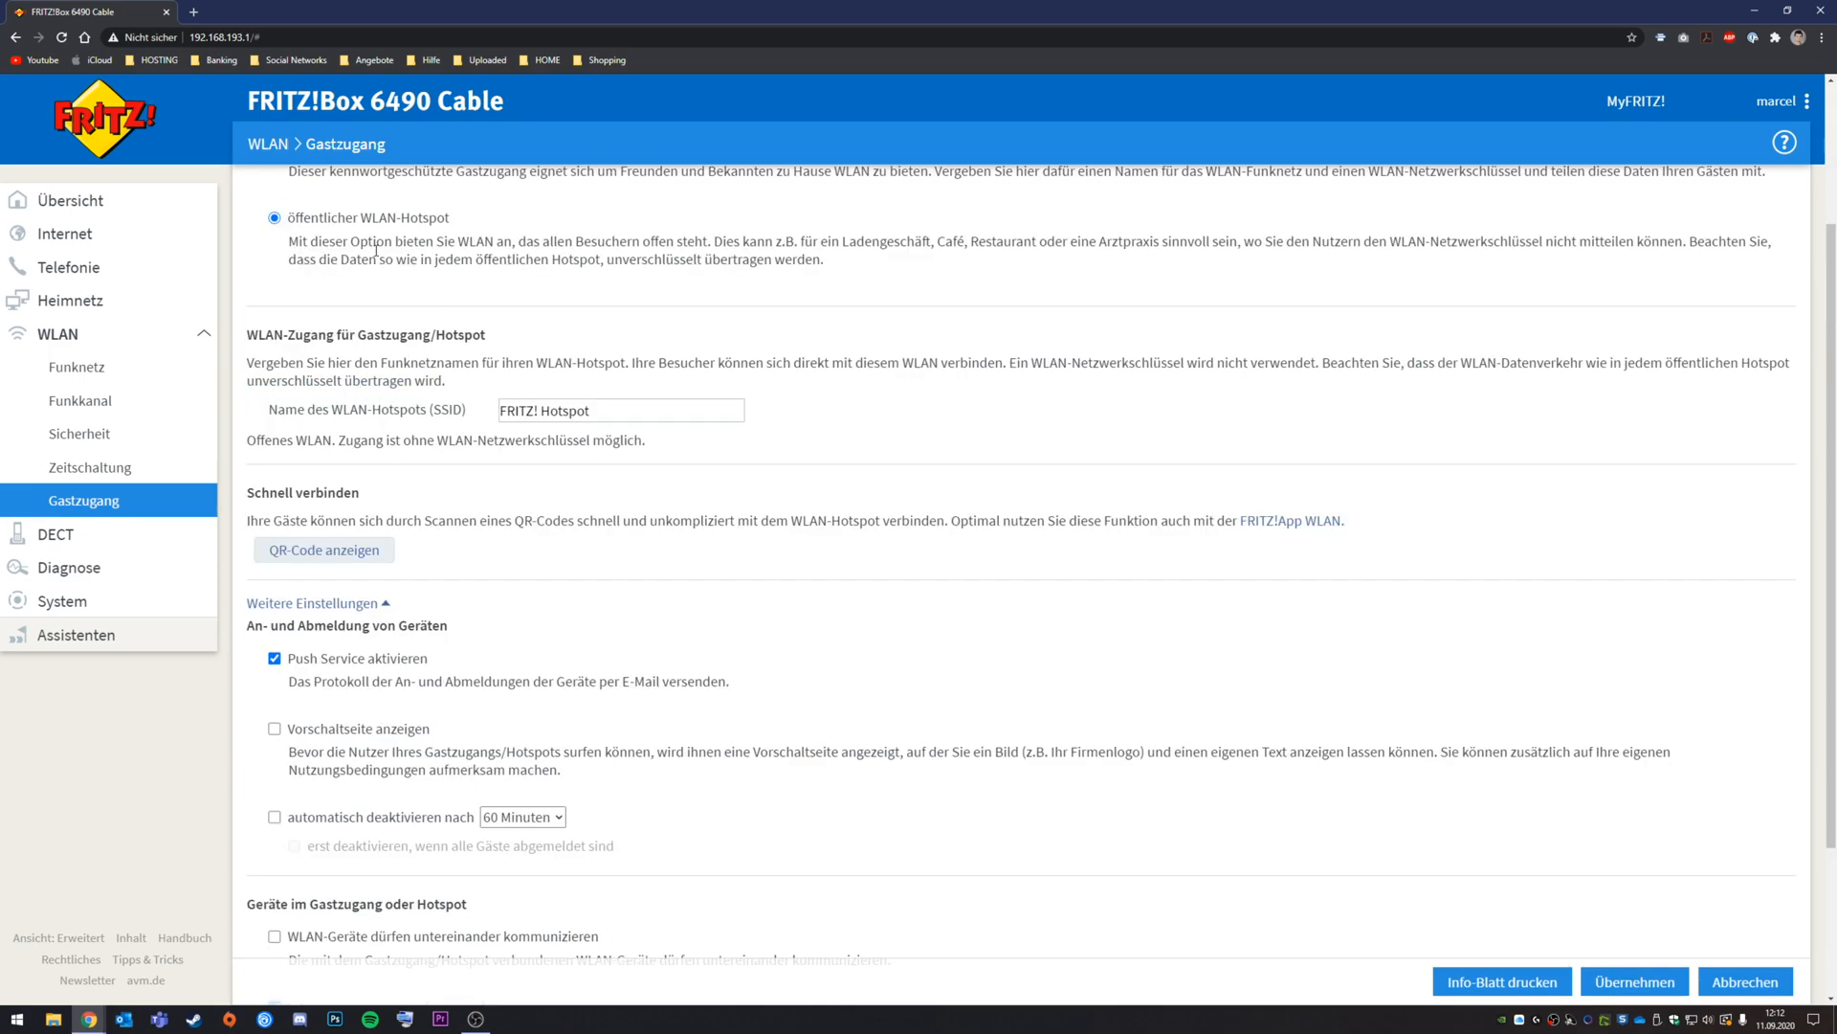
scroll(411, 316, up, 2)
scroll(460, 444, down, 3)
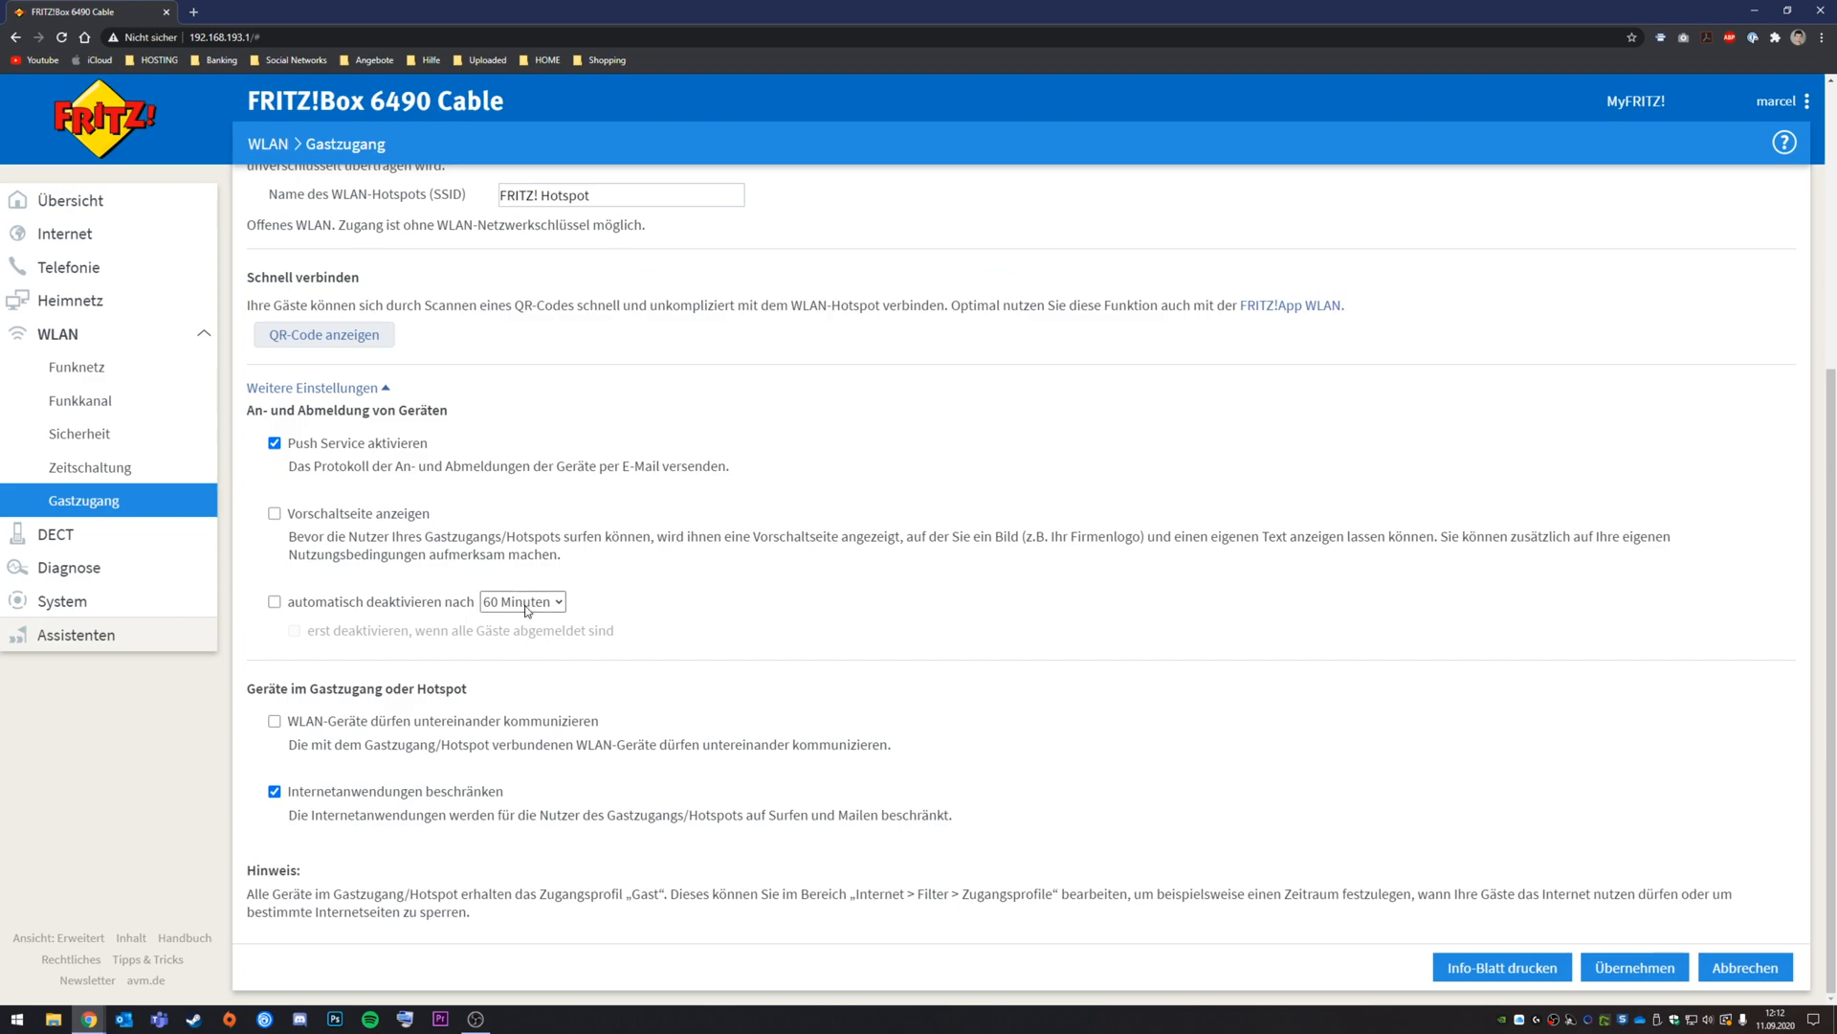
scroll(550, 612, up, 3)
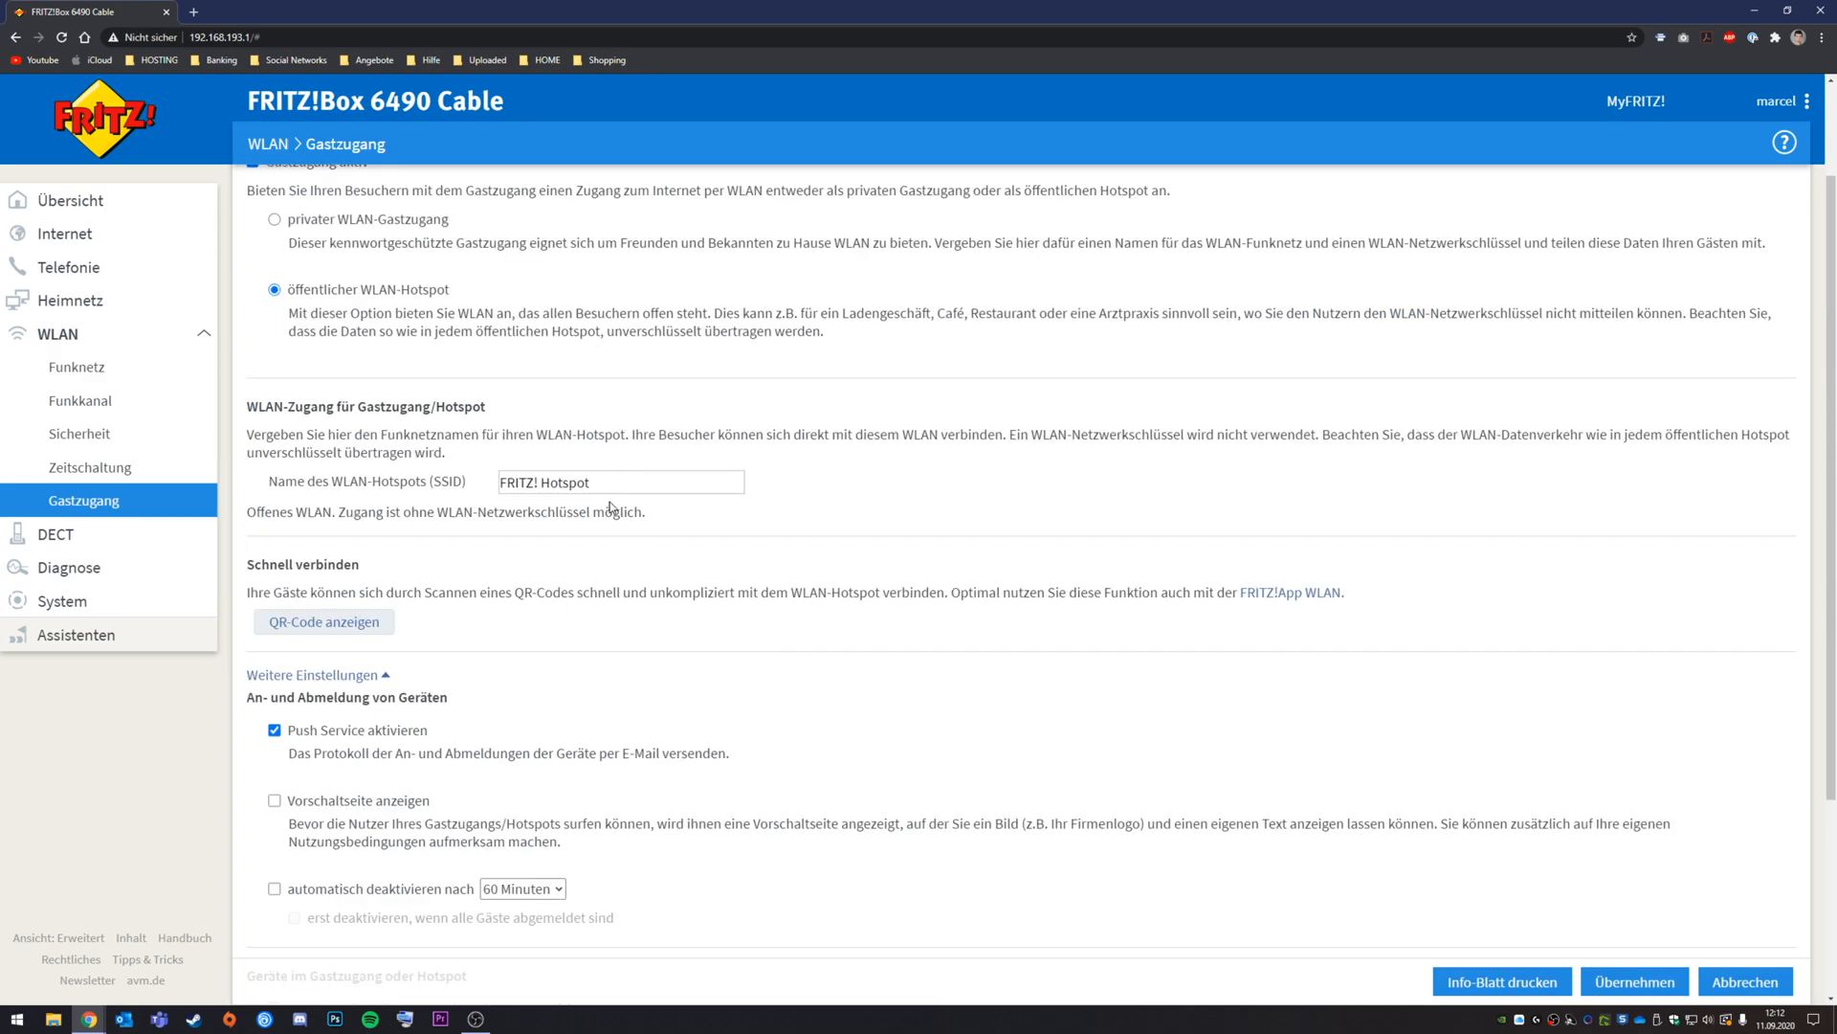
scroll(628, 516, down, 3)
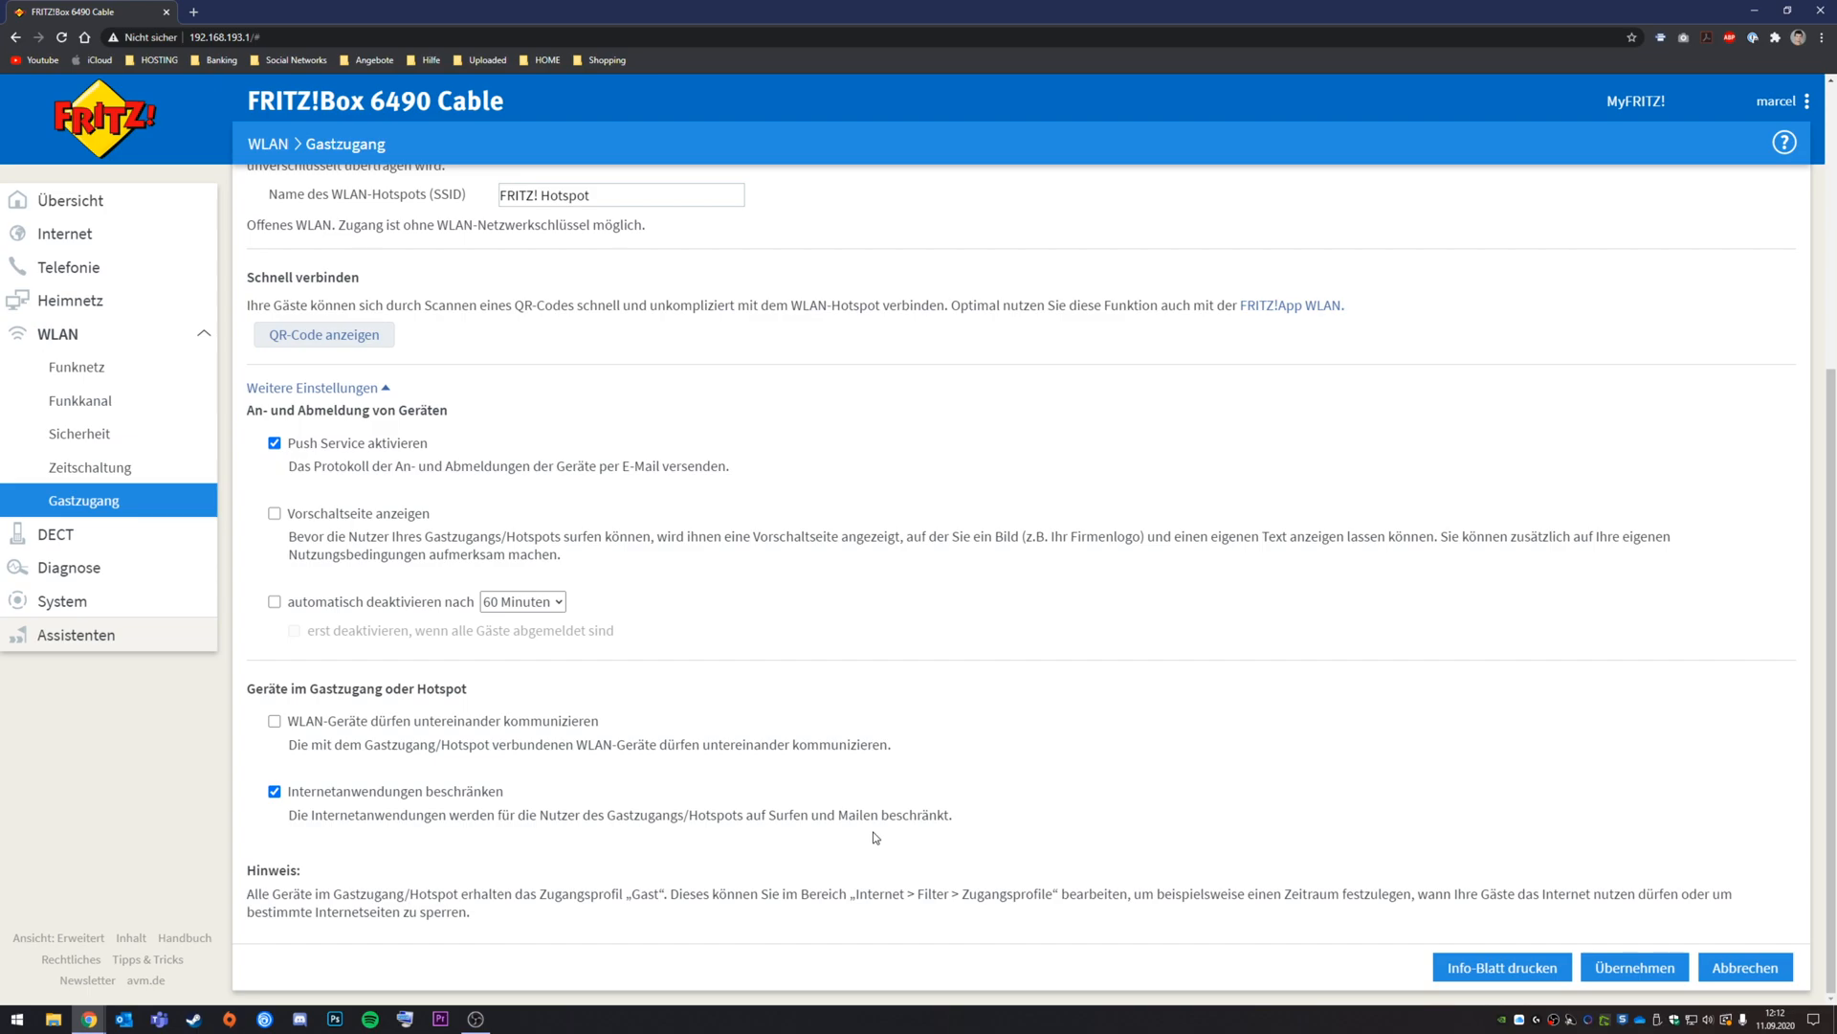
scroll(862, 823, up, 5)
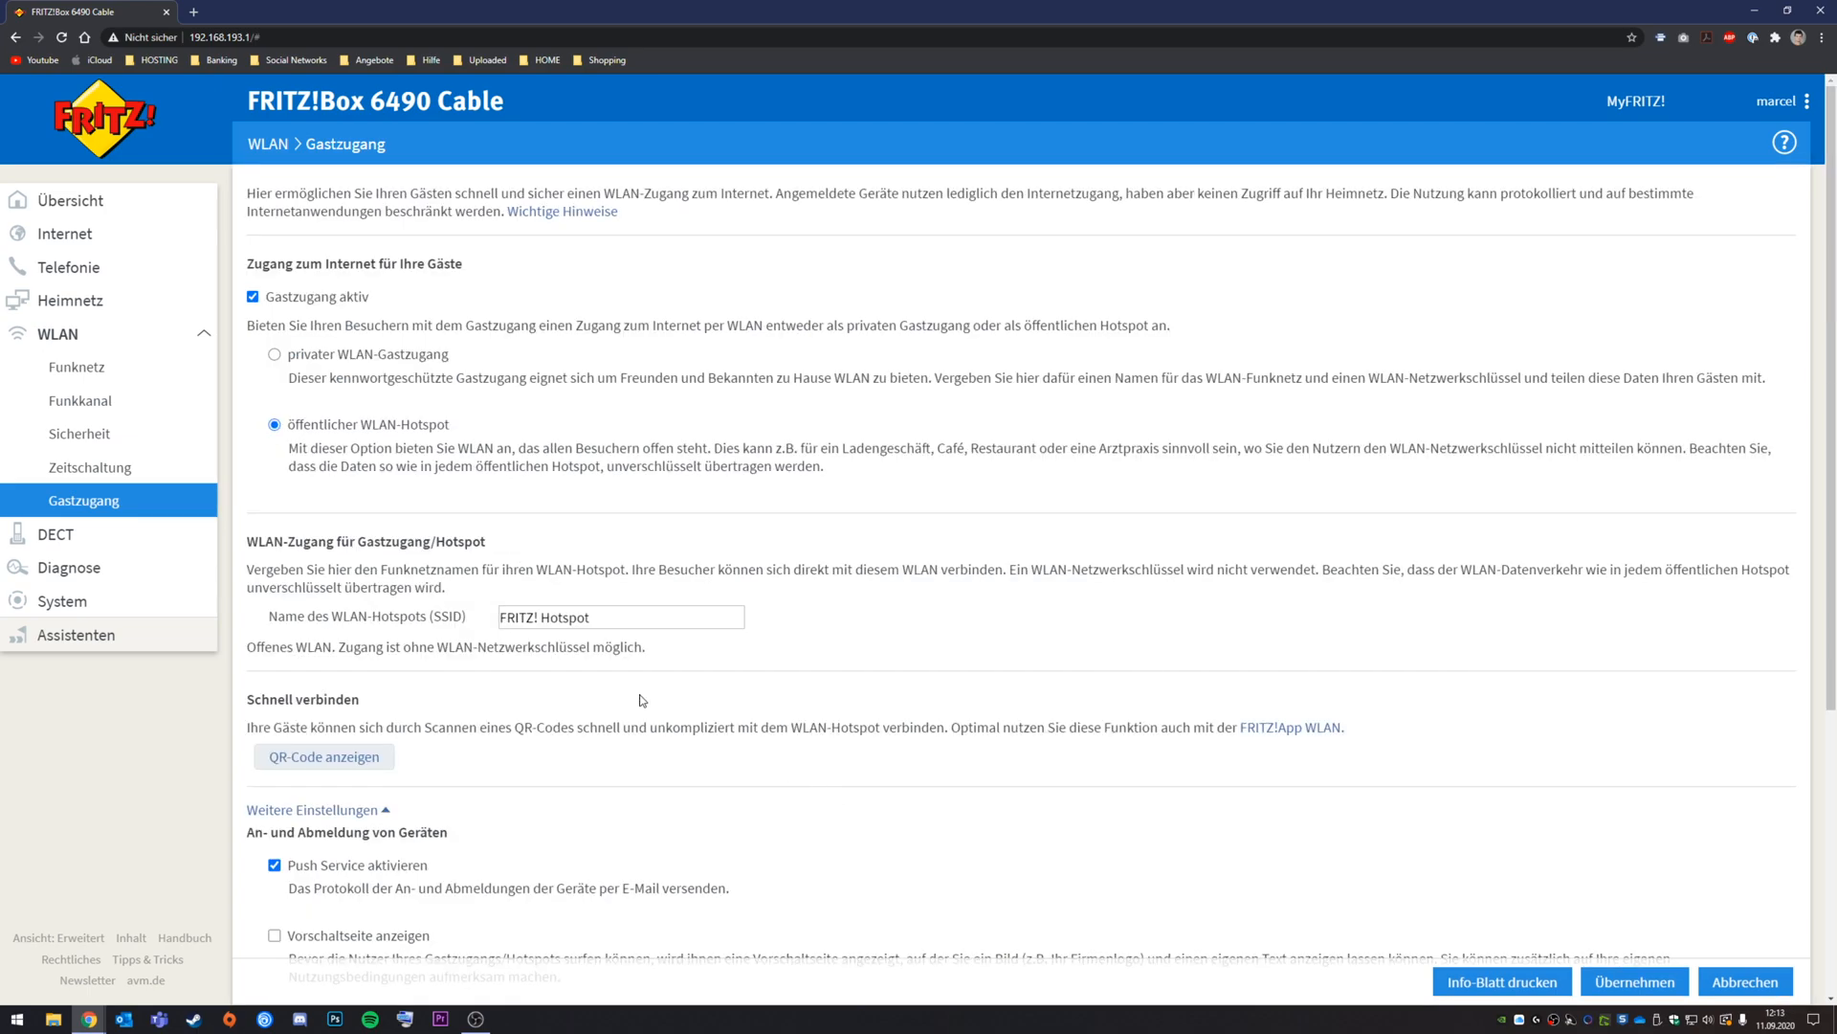
Step: Make the guest WLAN private and paste in a WLAN network key
click(368, 355)
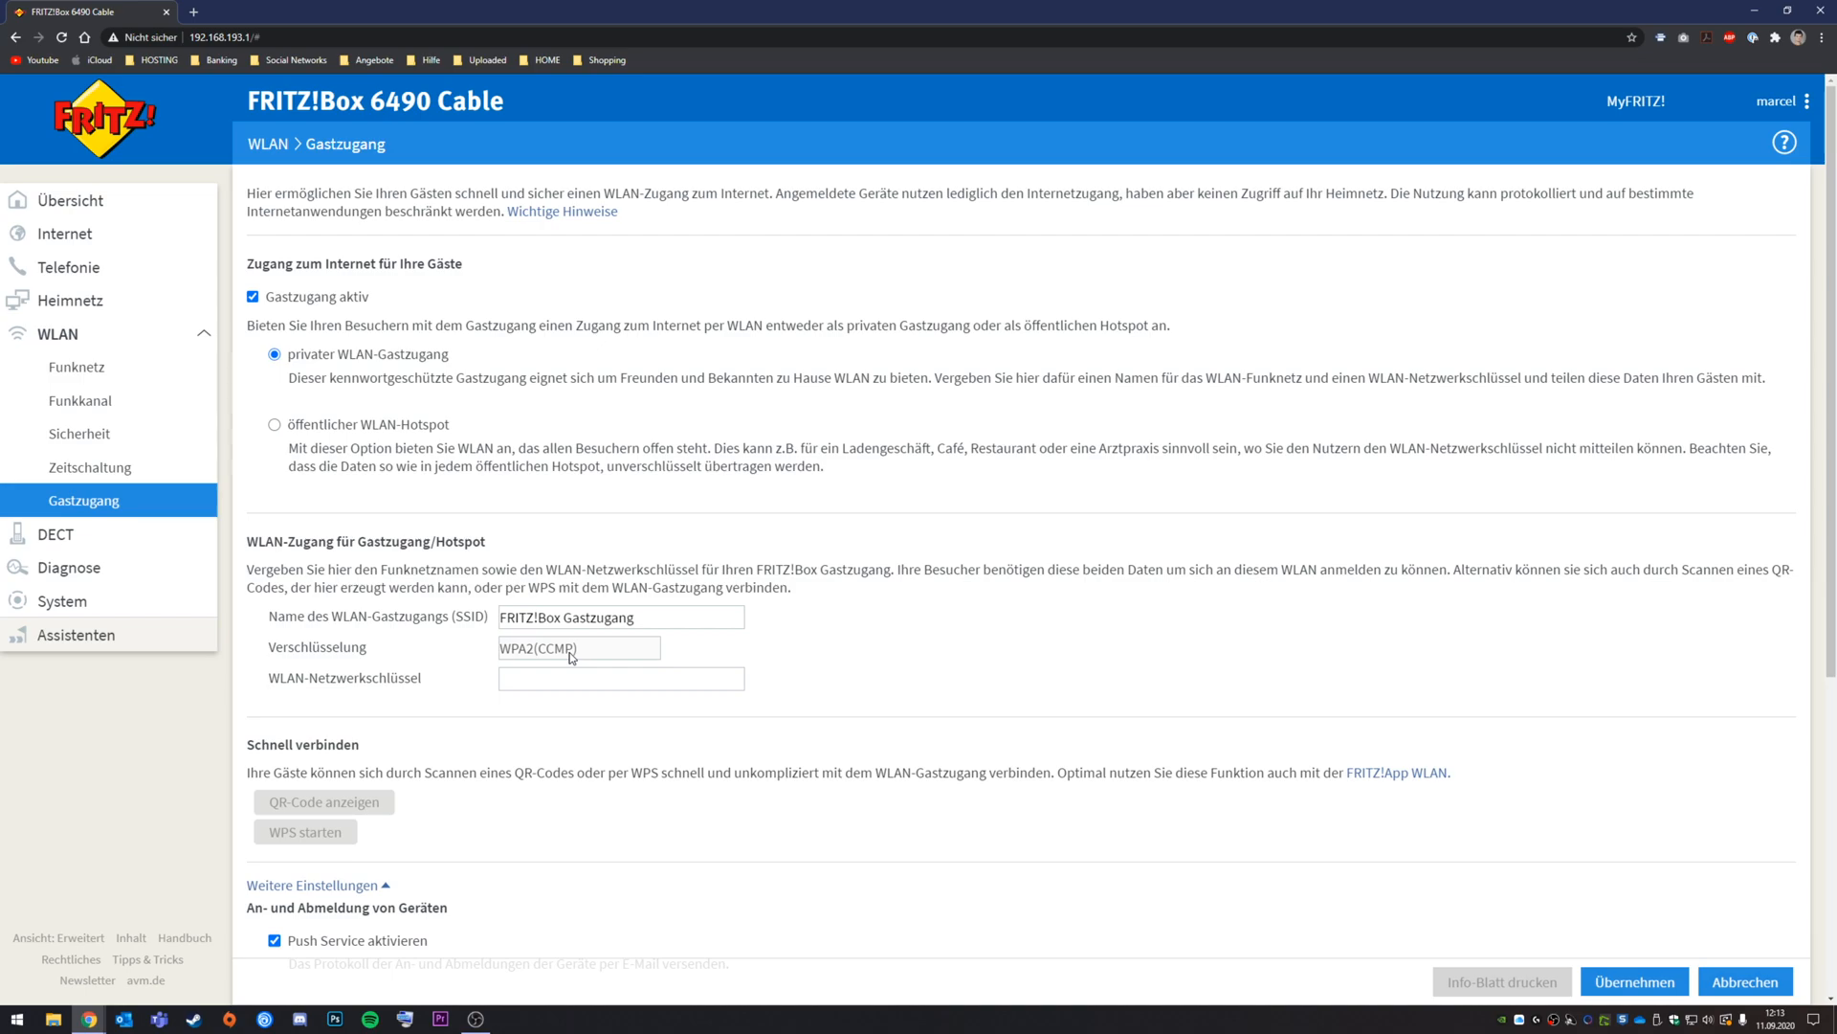
scroll(571, 656, down, 2)
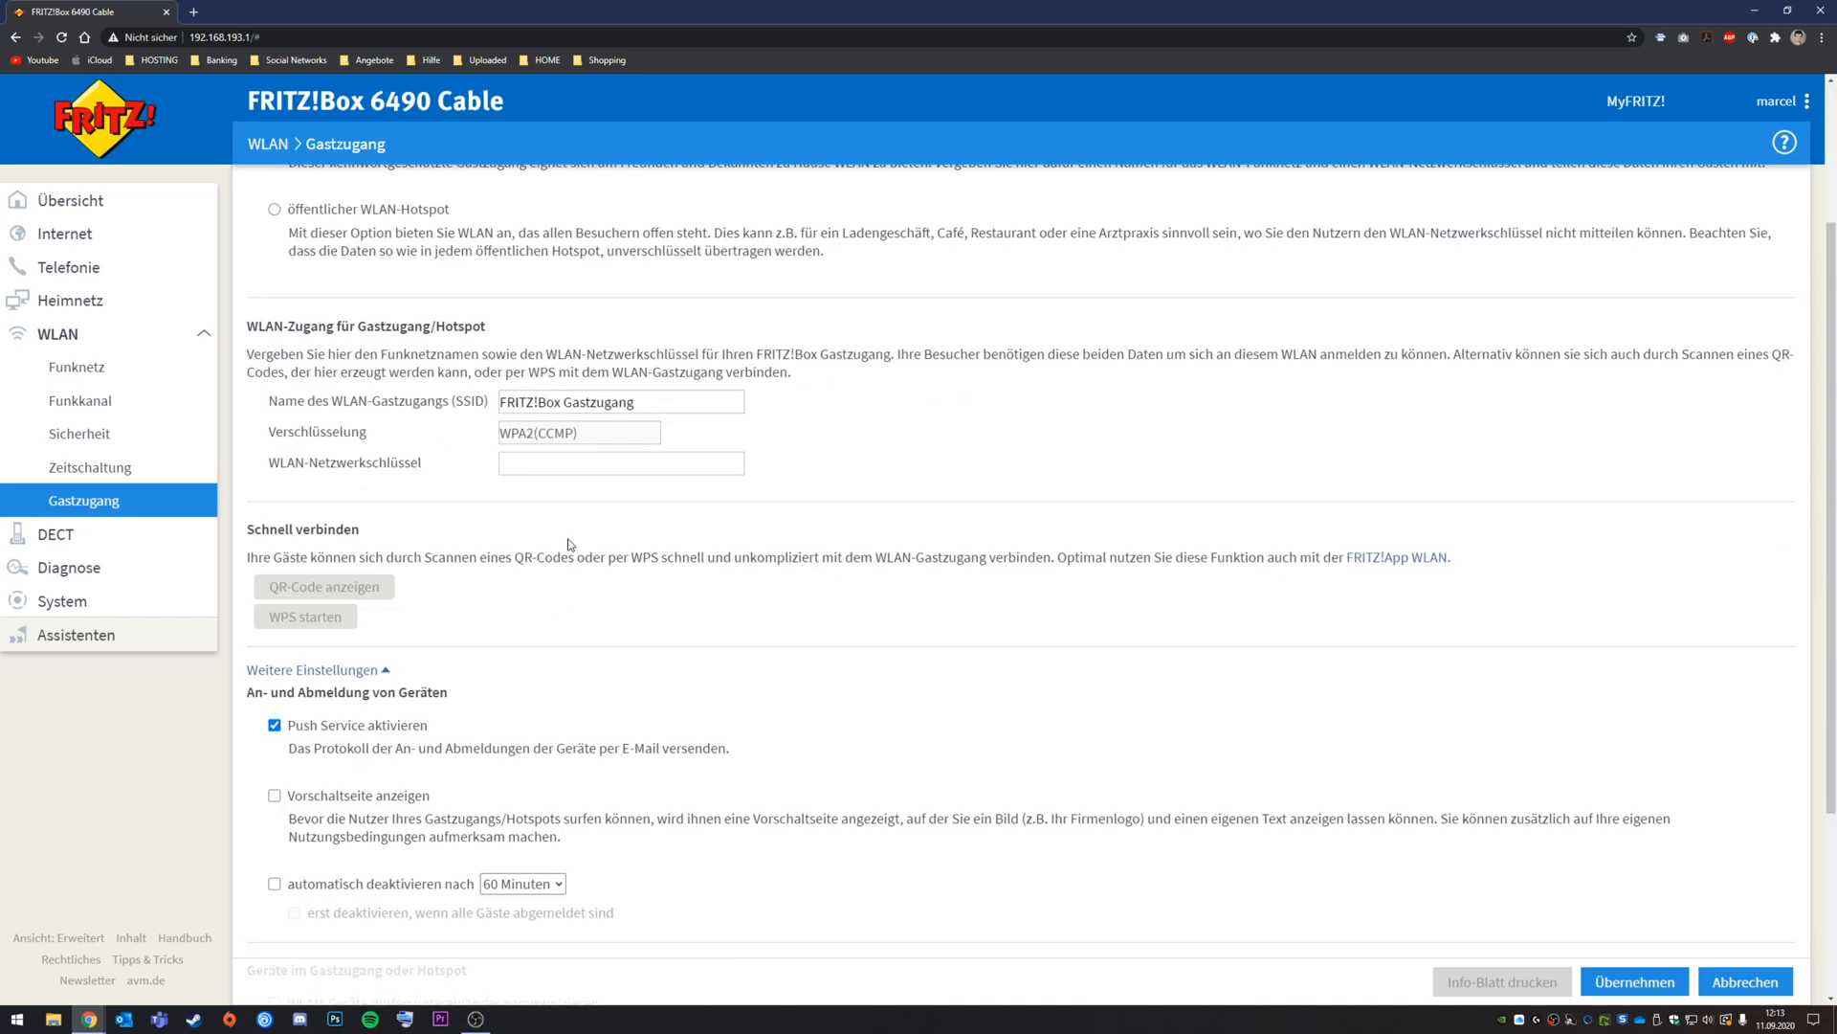
click(565, 462)
text(12345678)
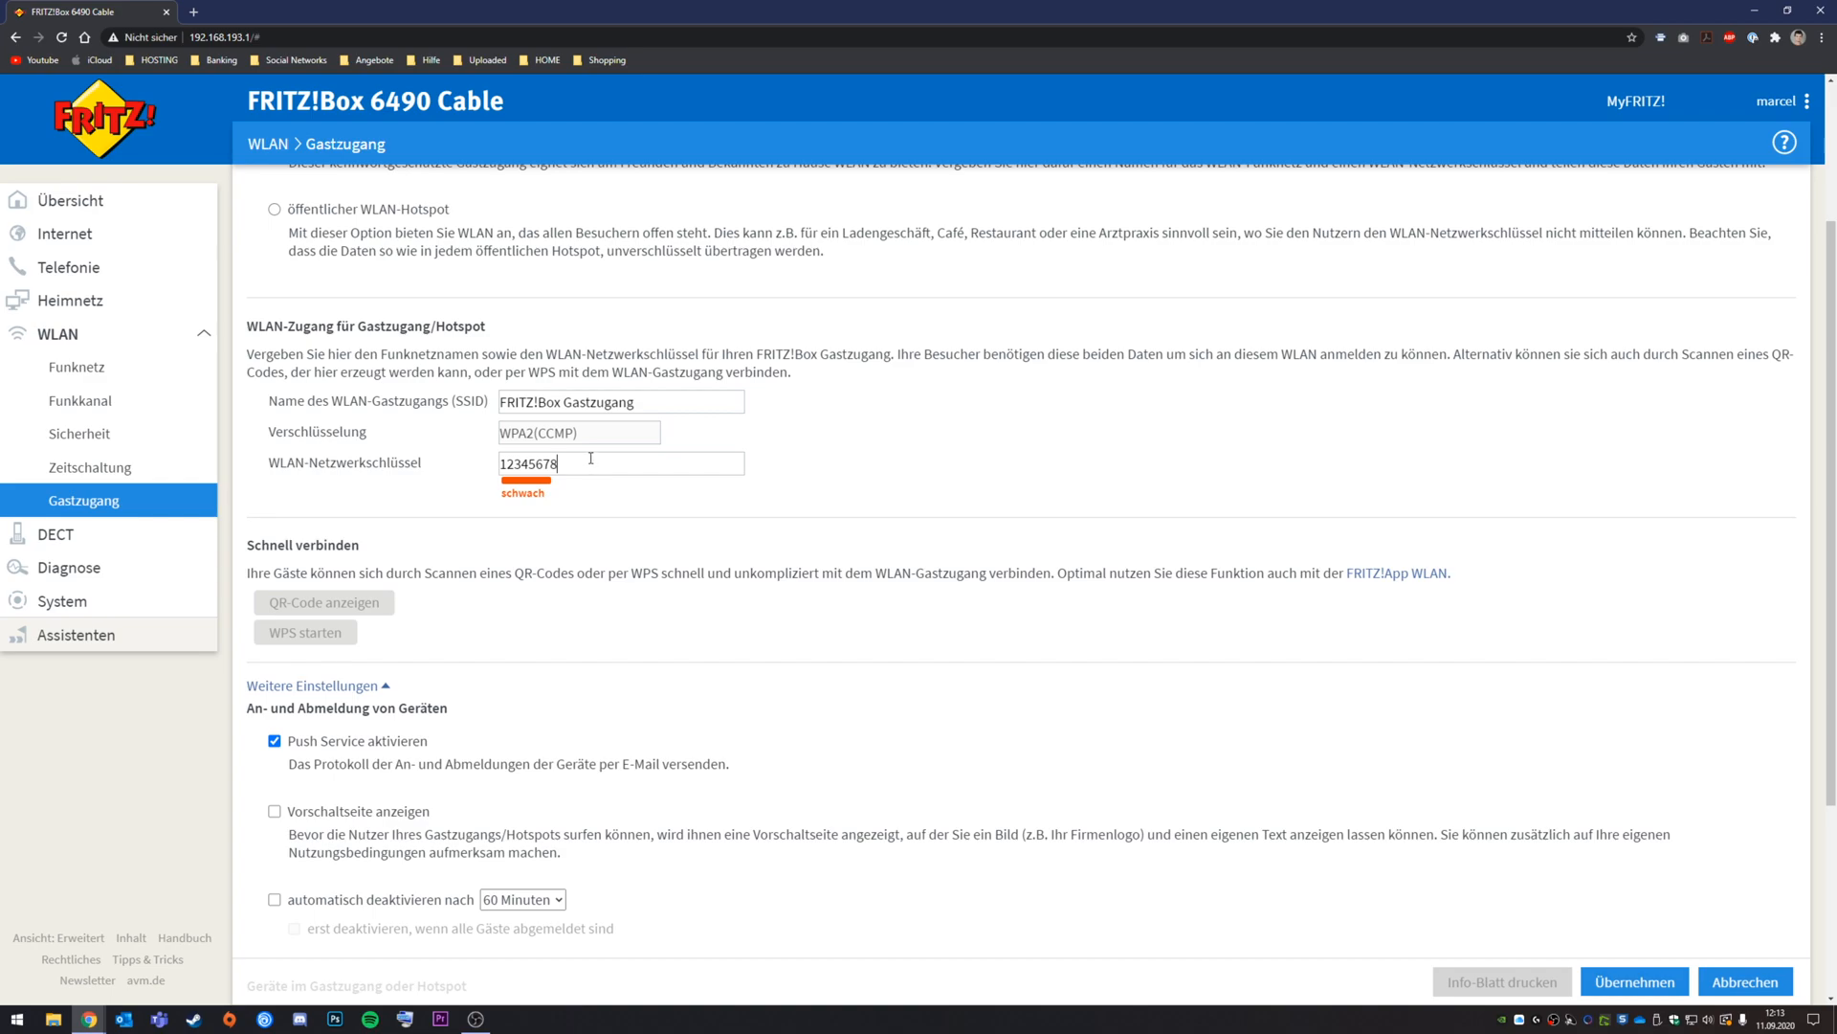
scroll(536, 574, down, 3)
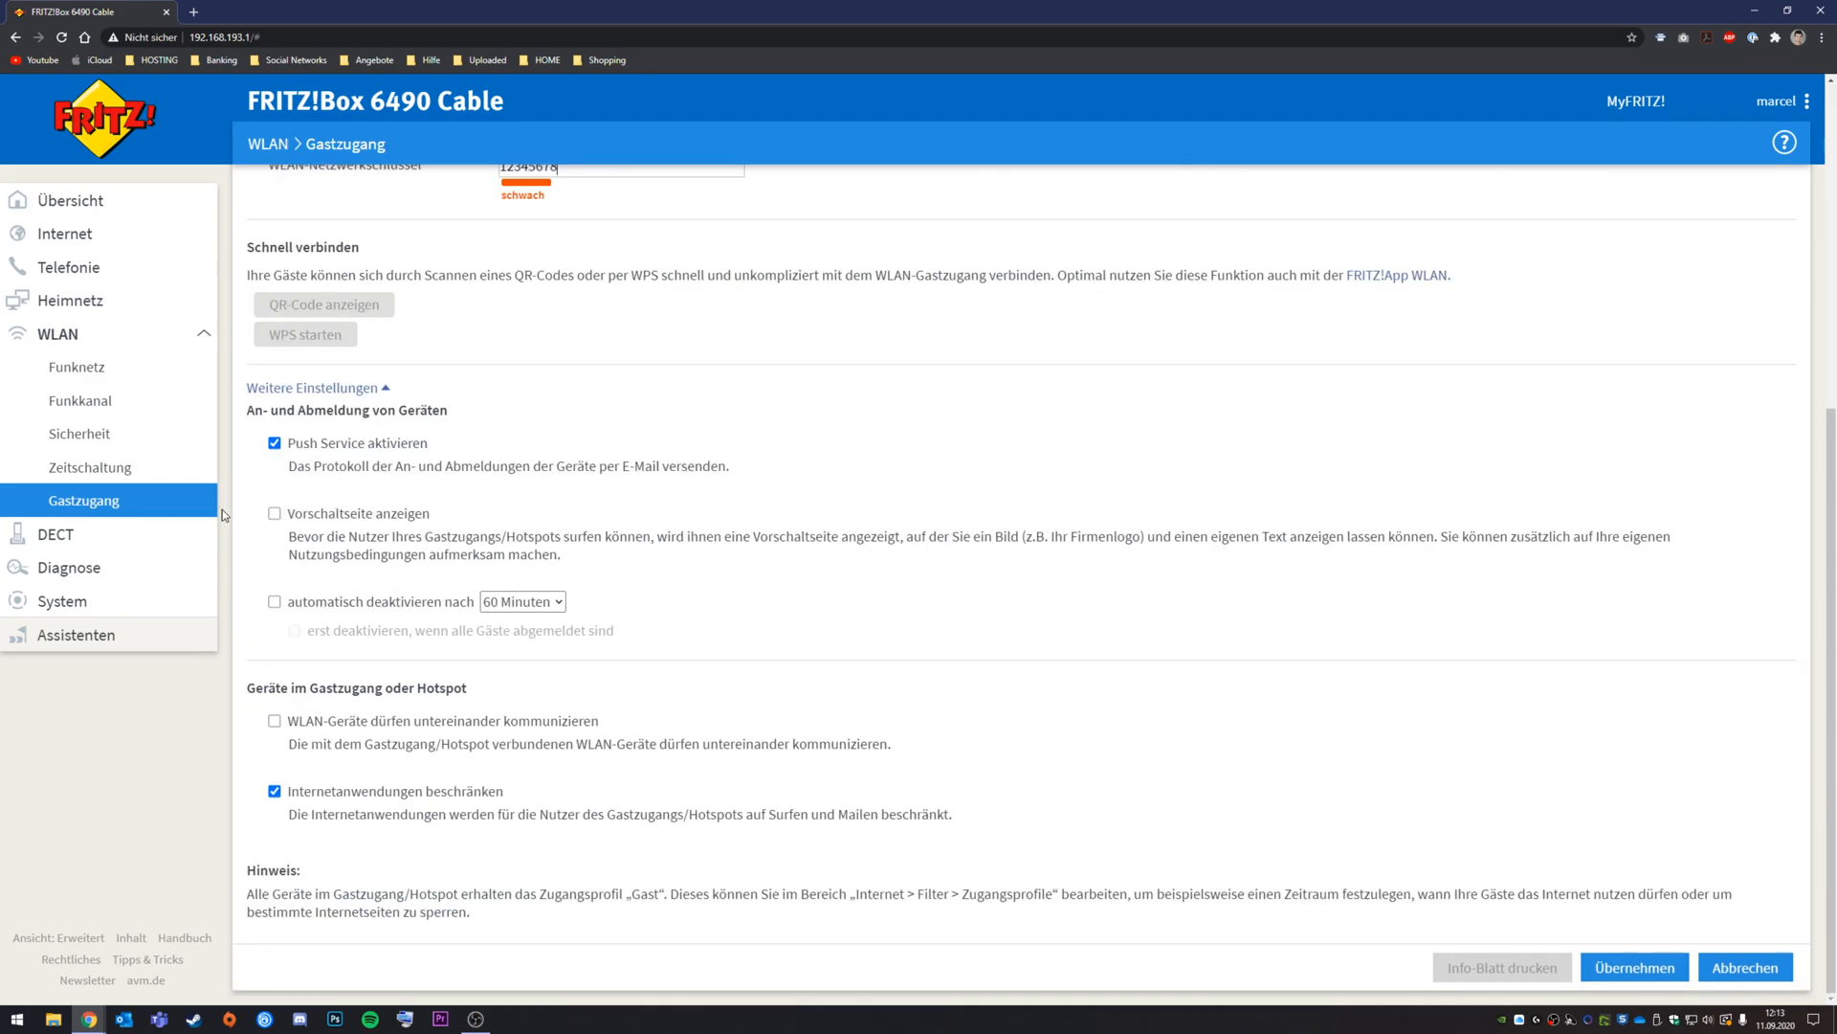
scroll(515, 729, up, 4)
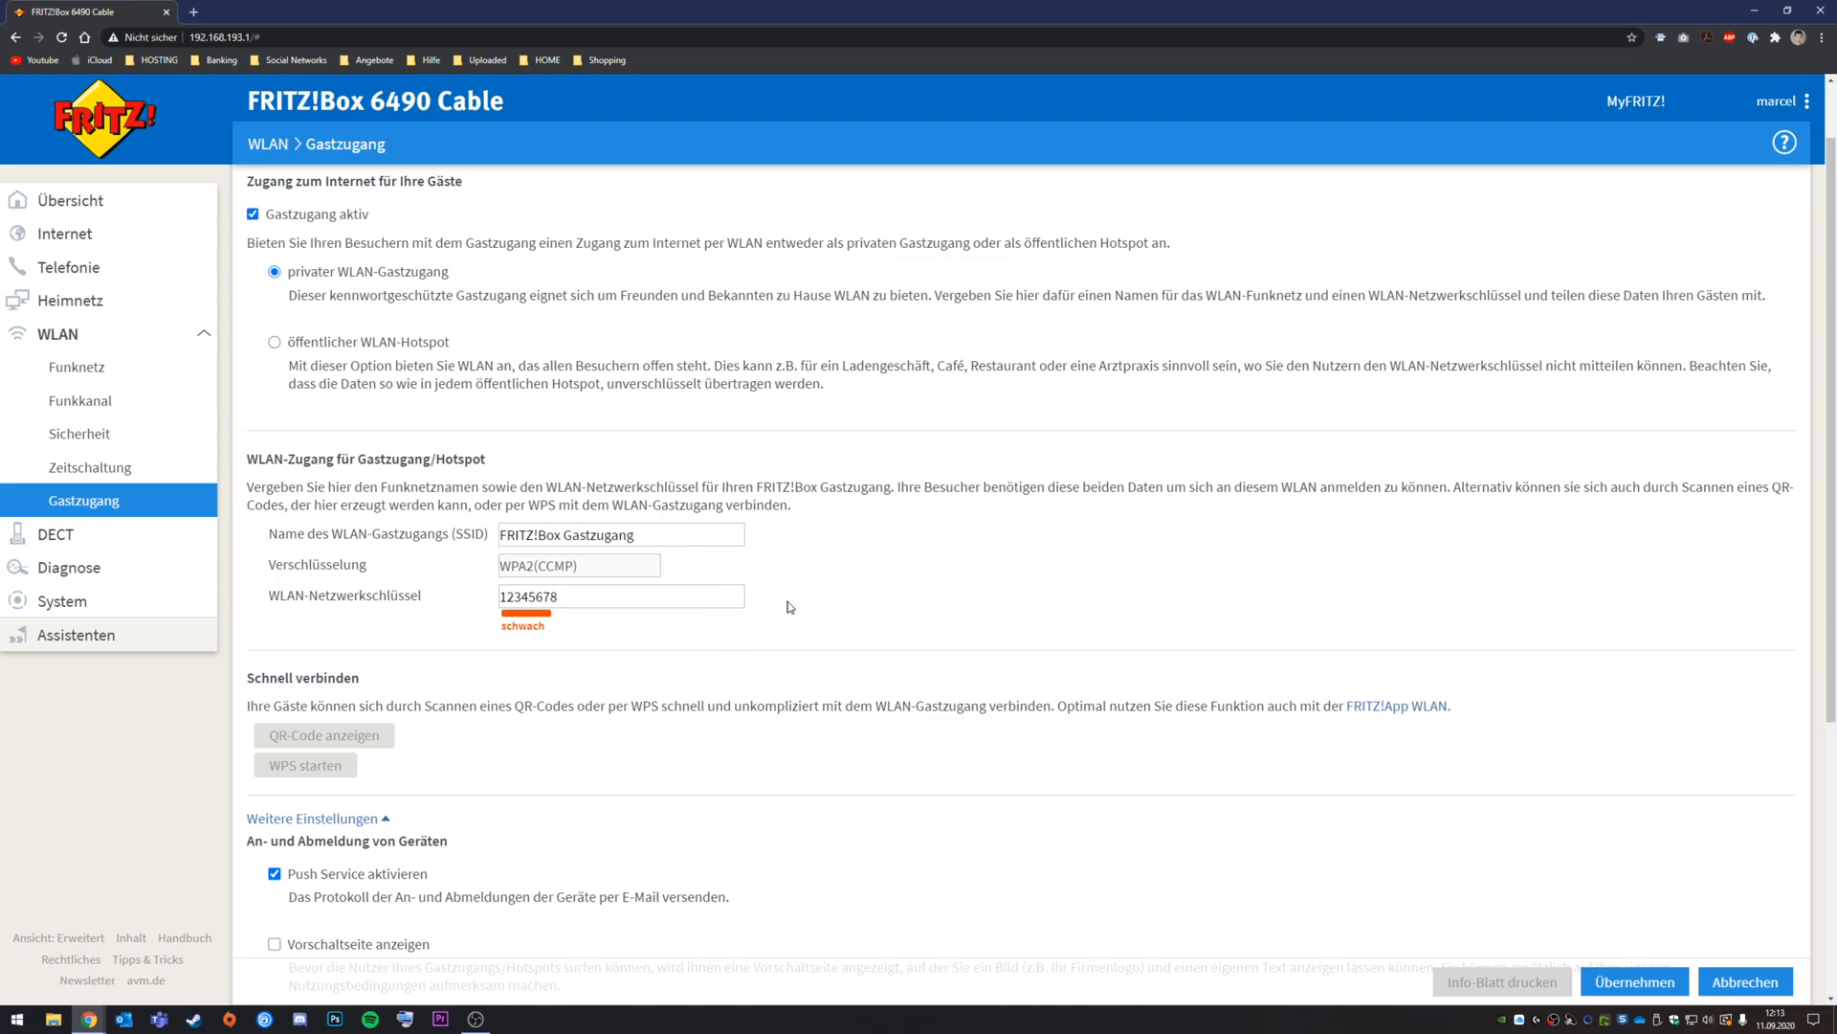
Step: Apply the guest access settings and open the FRITZ!App WLAN info in a new tab
scroll(790, 607, down, 5)
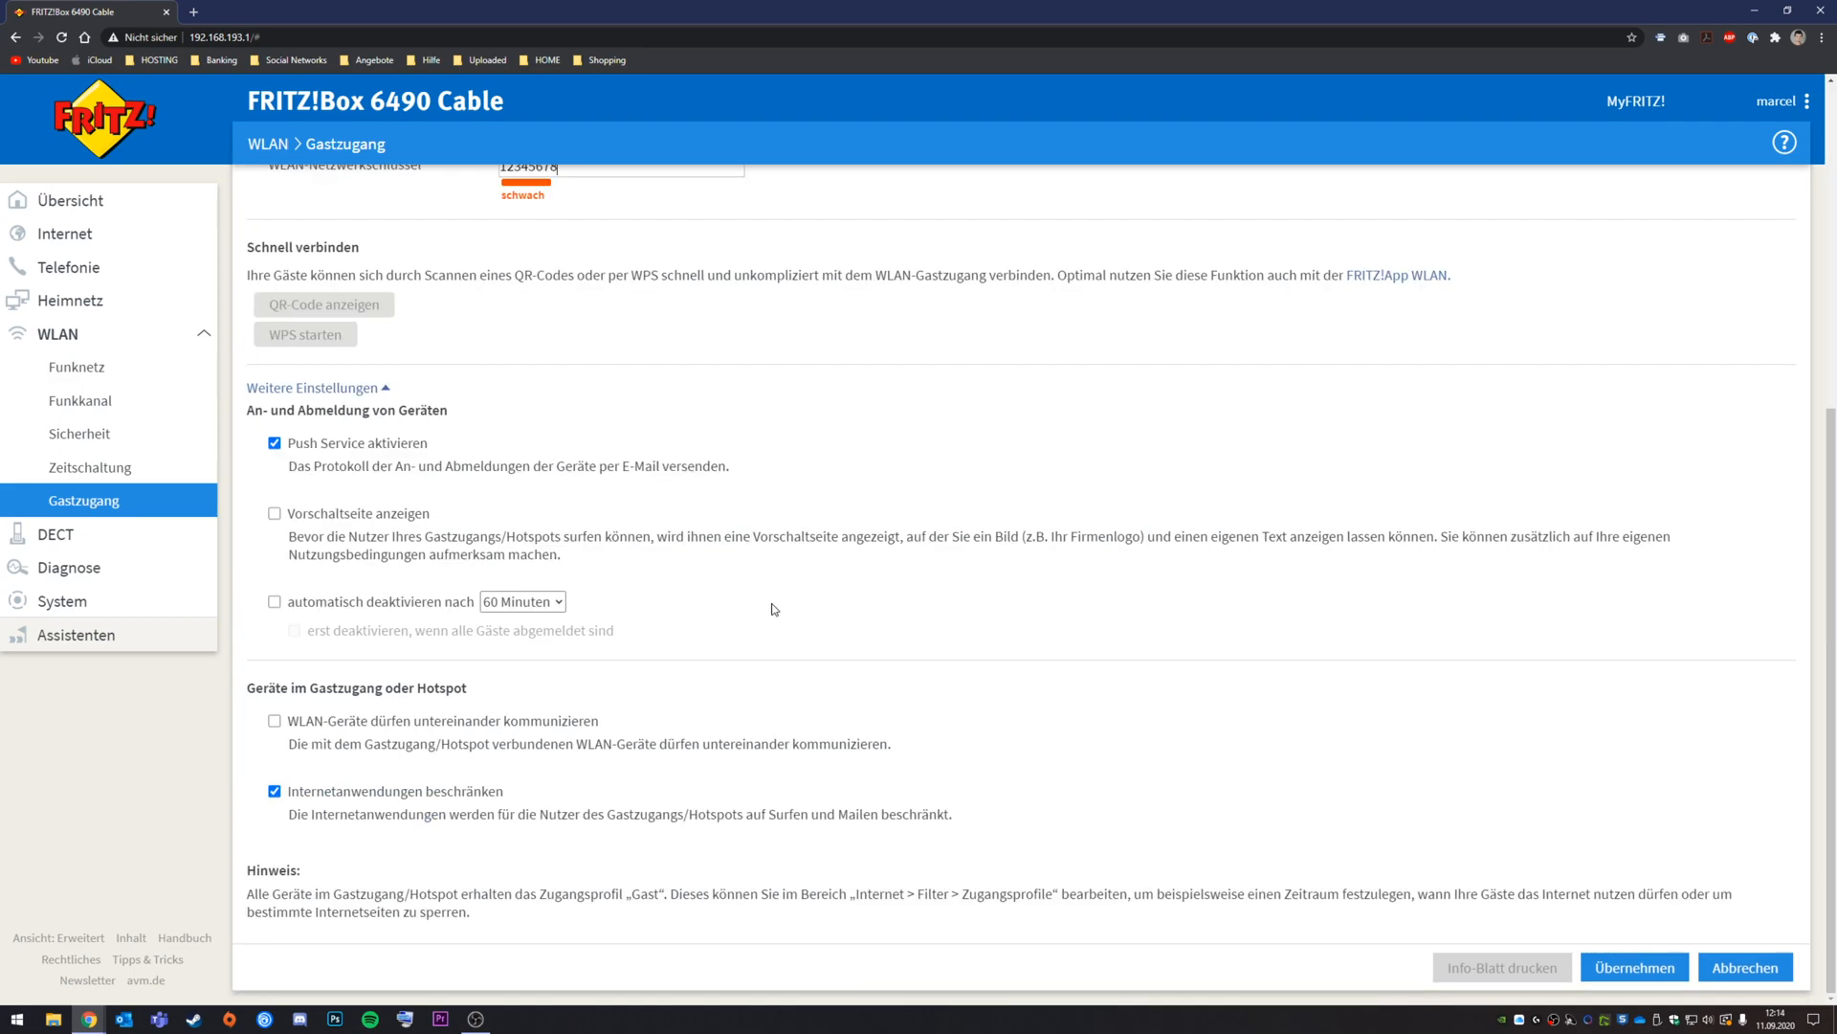
click(1635, 968)
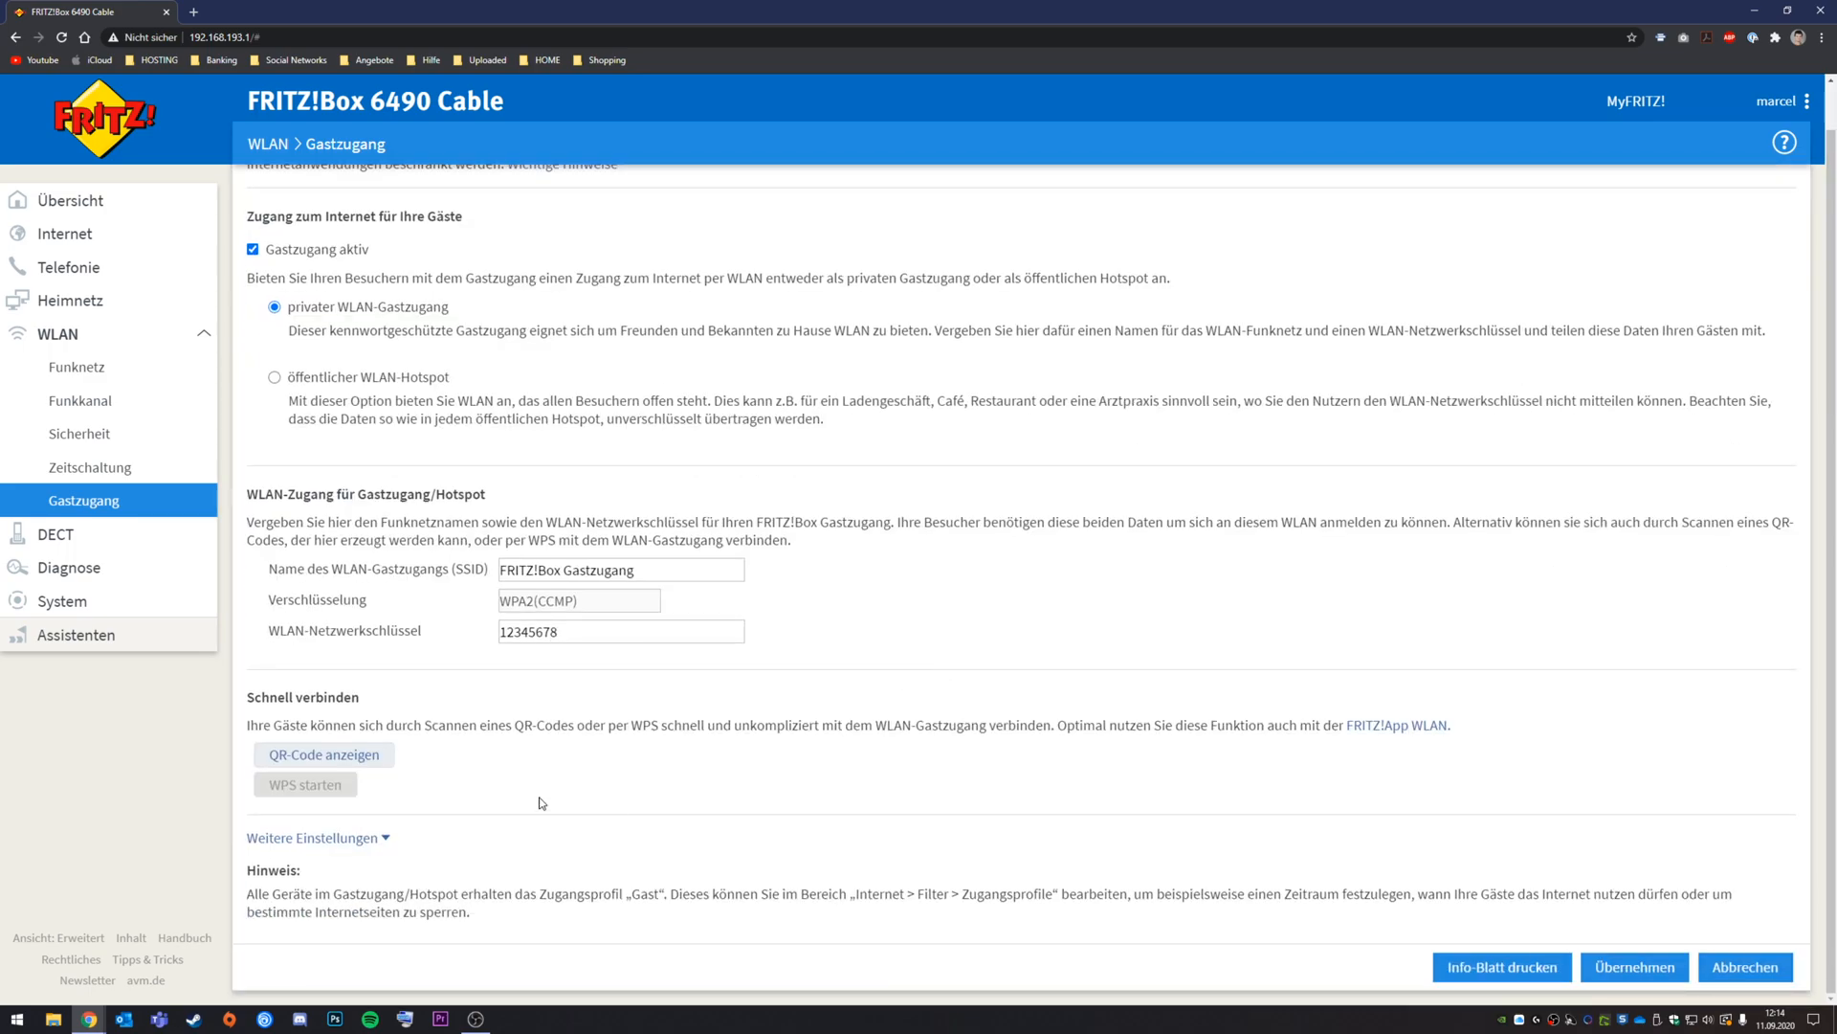
click(1397, 725)
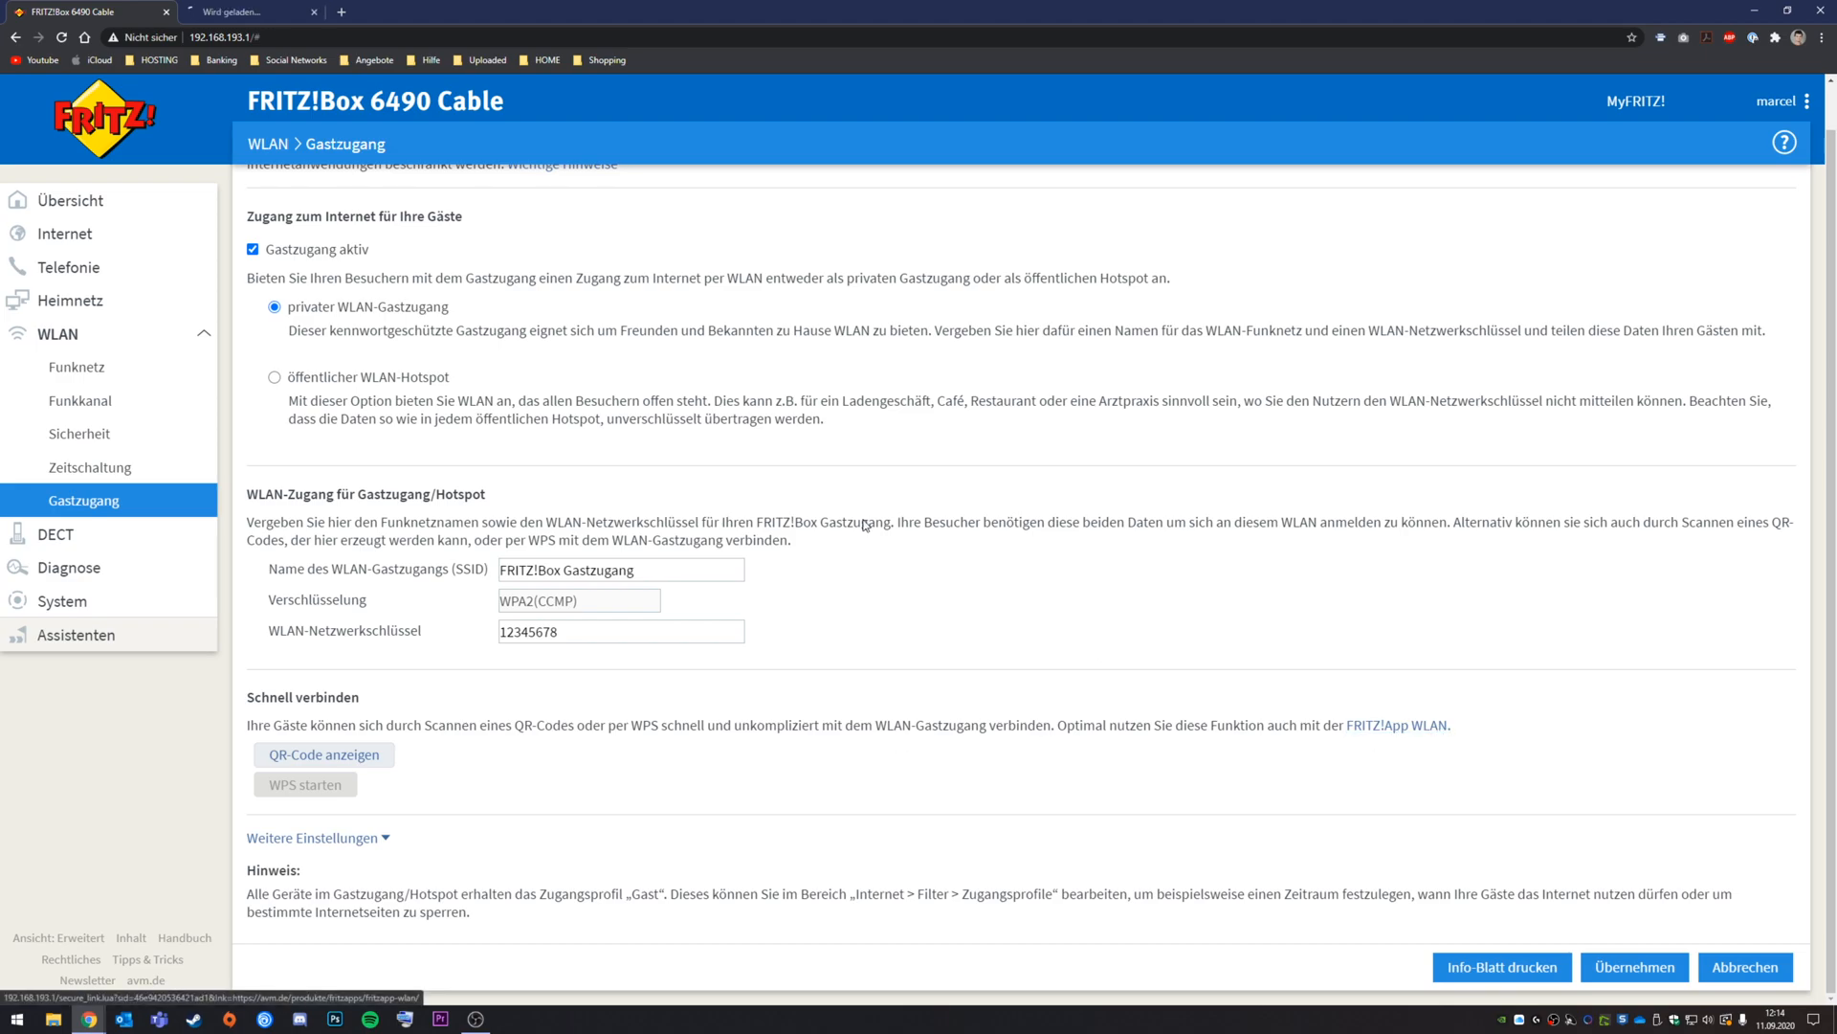
Step: View the FRITZ!App WLAN Android page and its iOS version, then close the tab
click(257, 10)
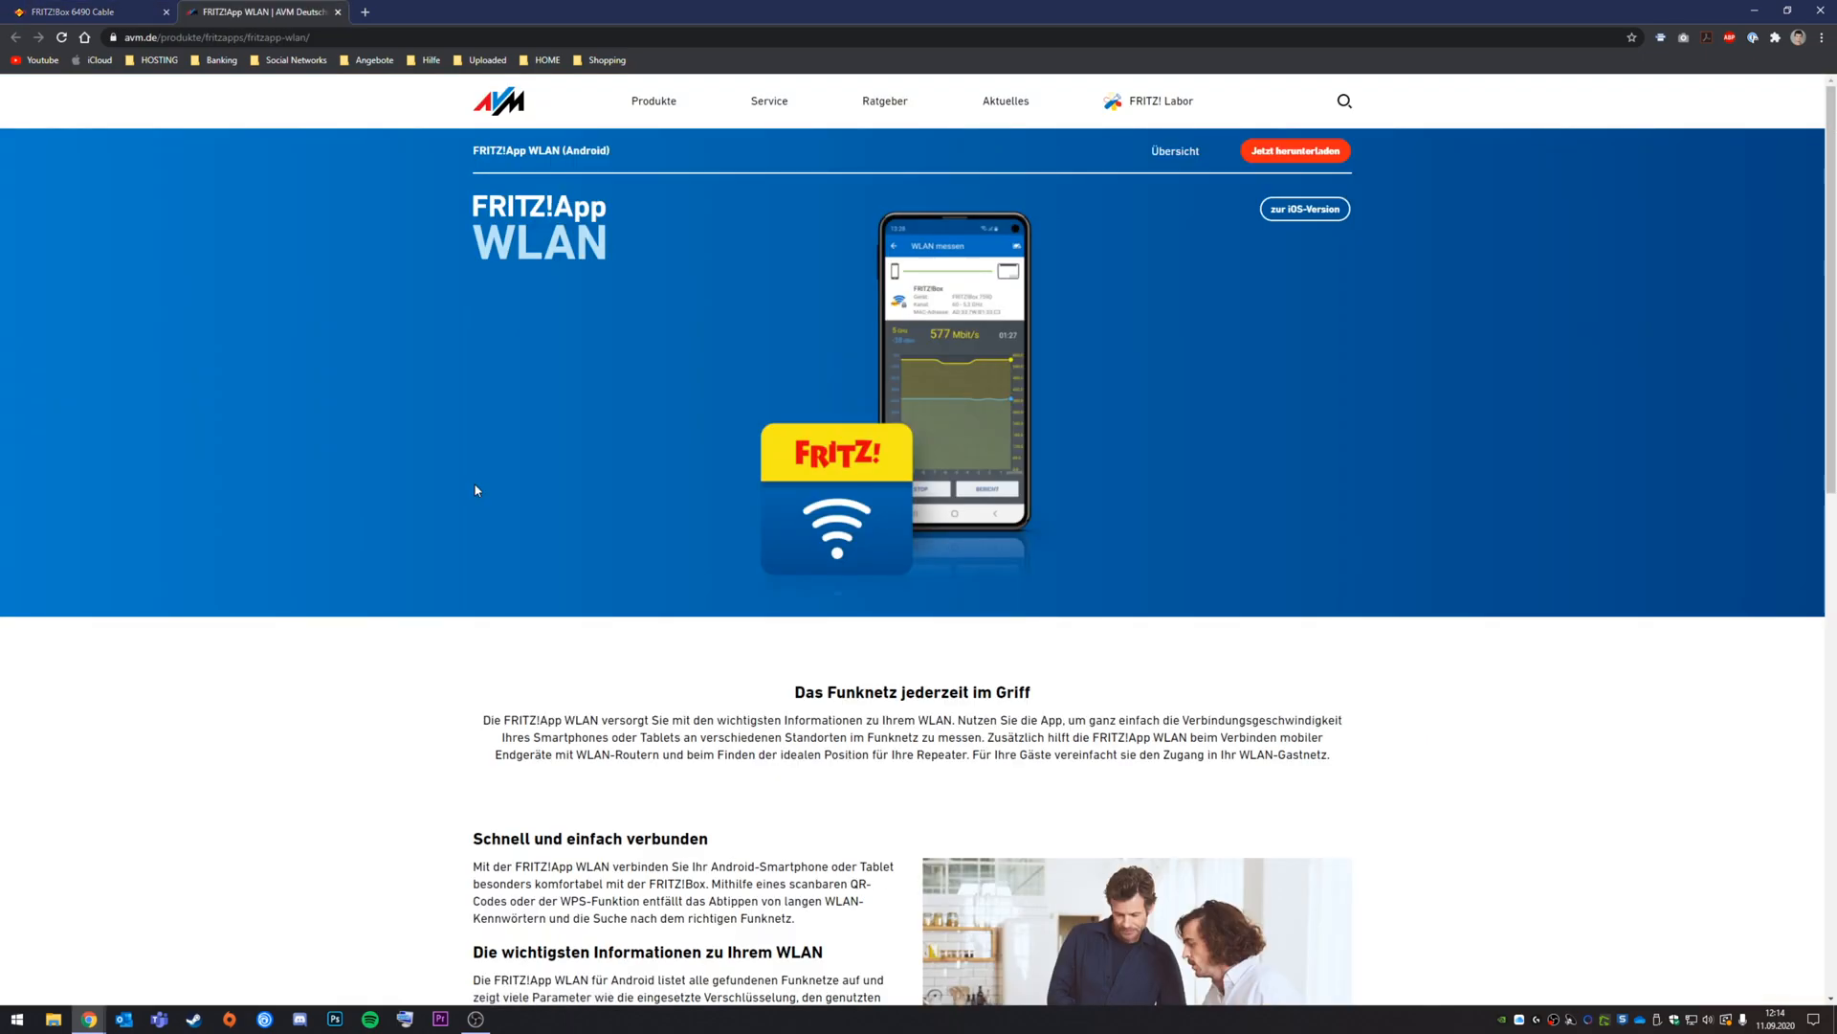
scroll(1083, 450, down, 5)
scroll(1083, 450, up, 5)
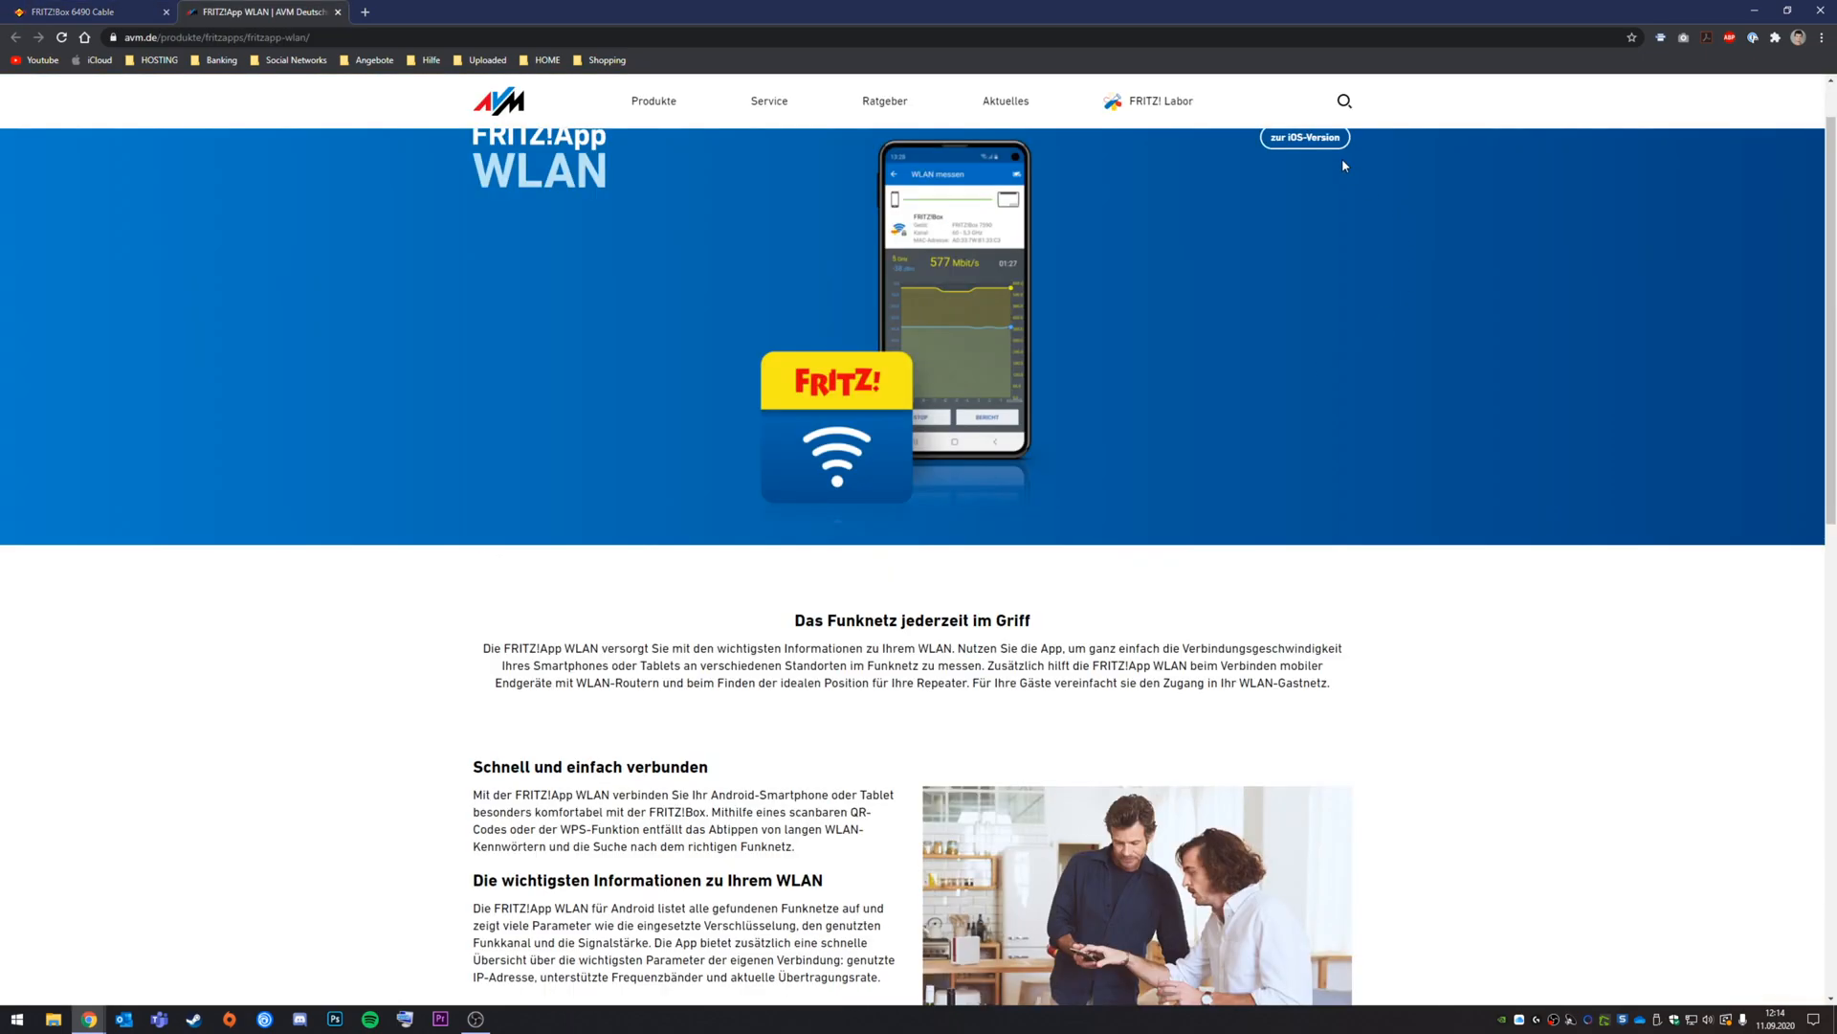
click(1294, 153)
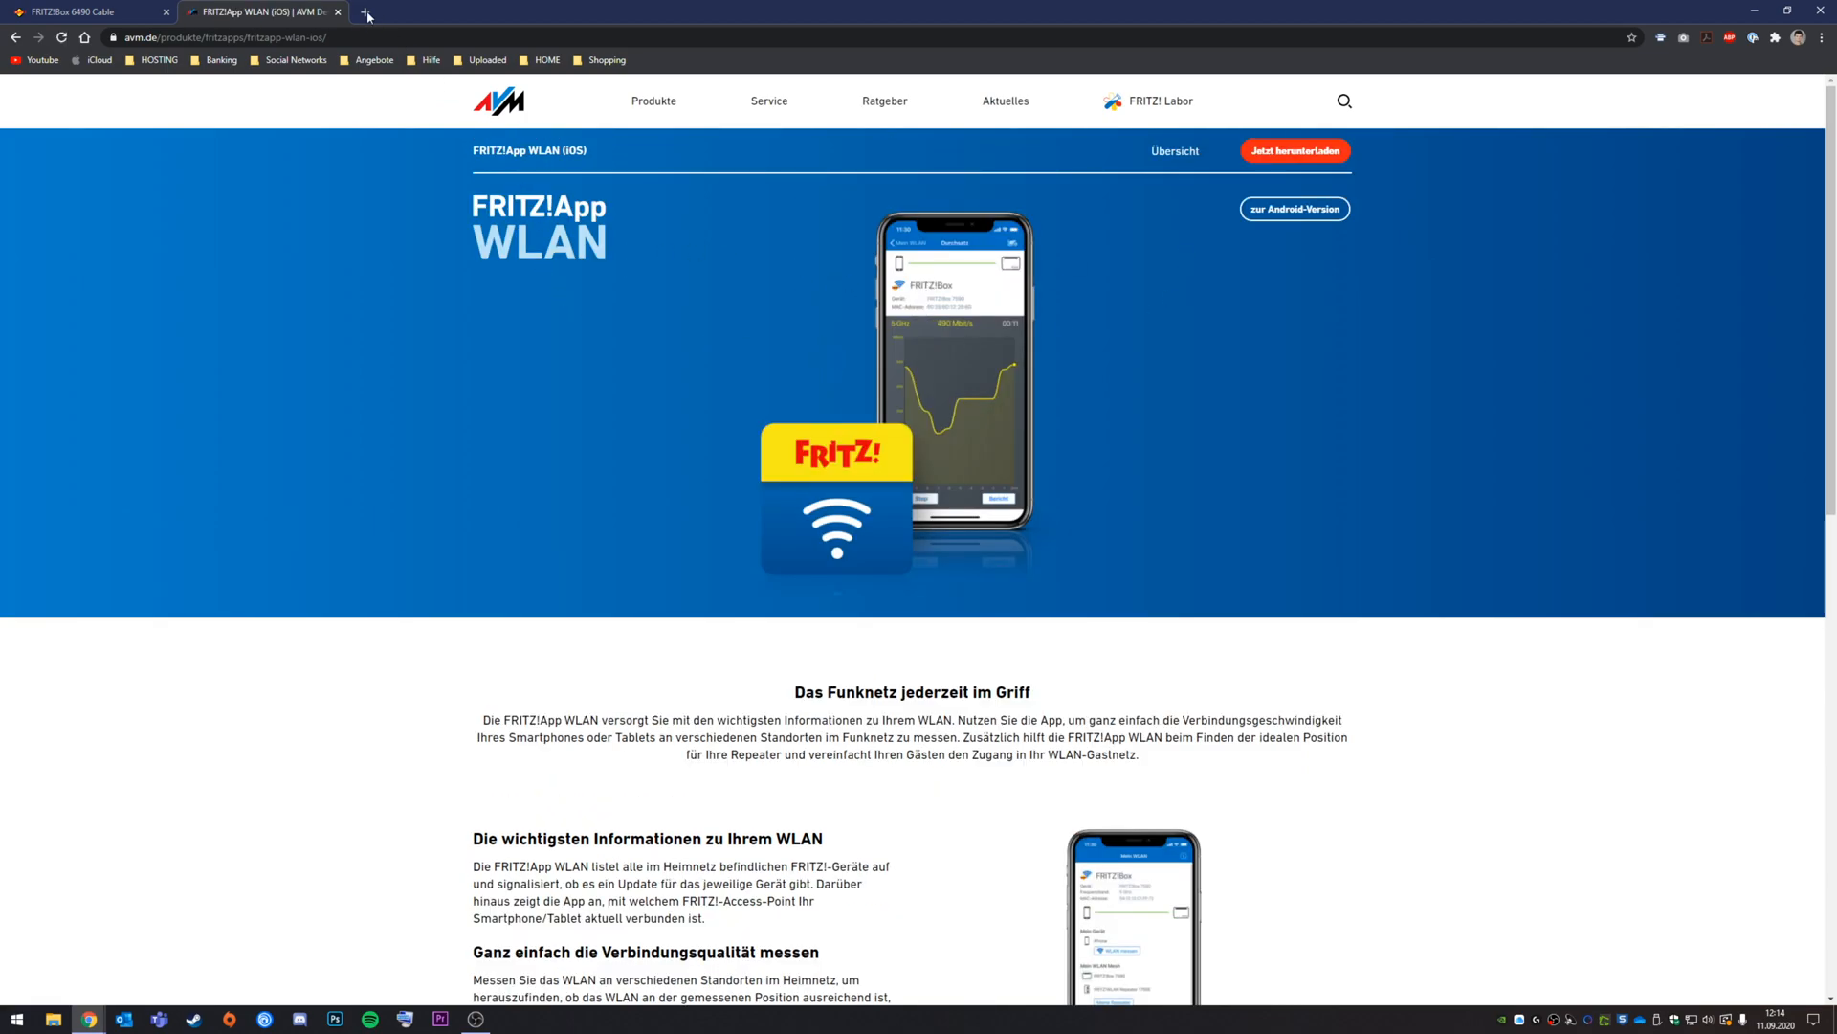
key(ctrl+w)
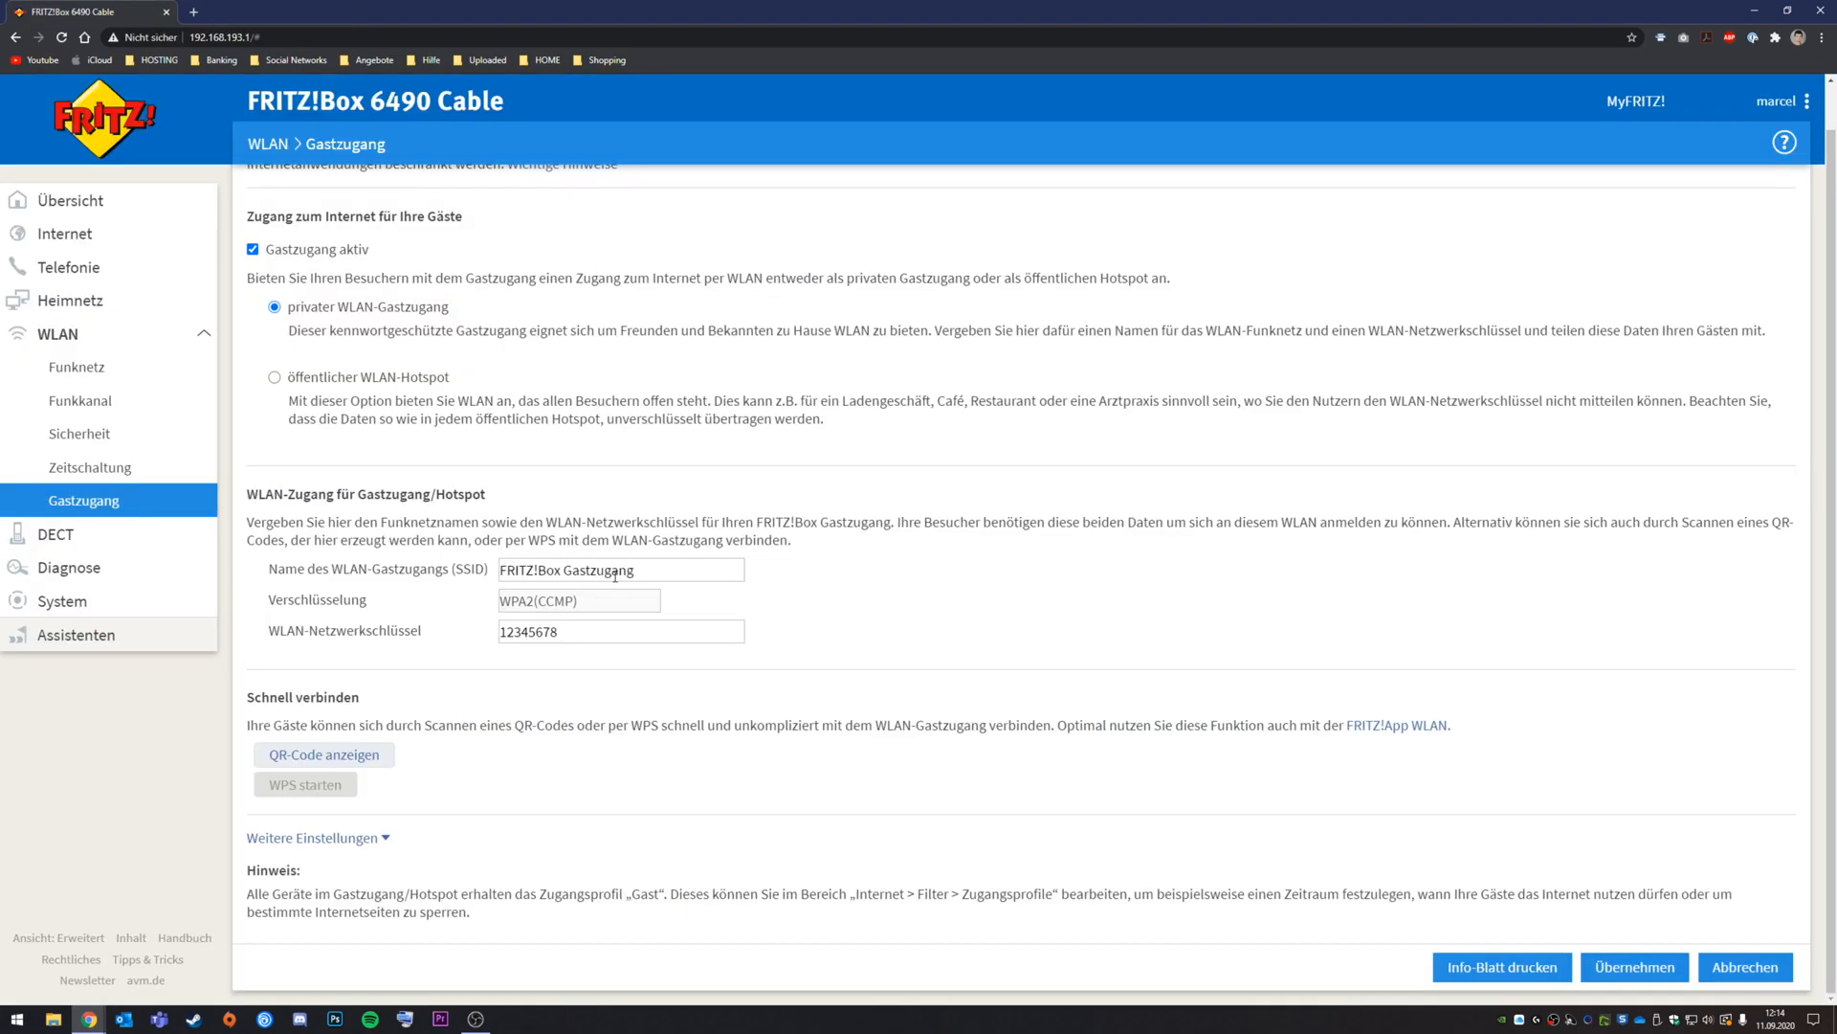
click(343, 756)
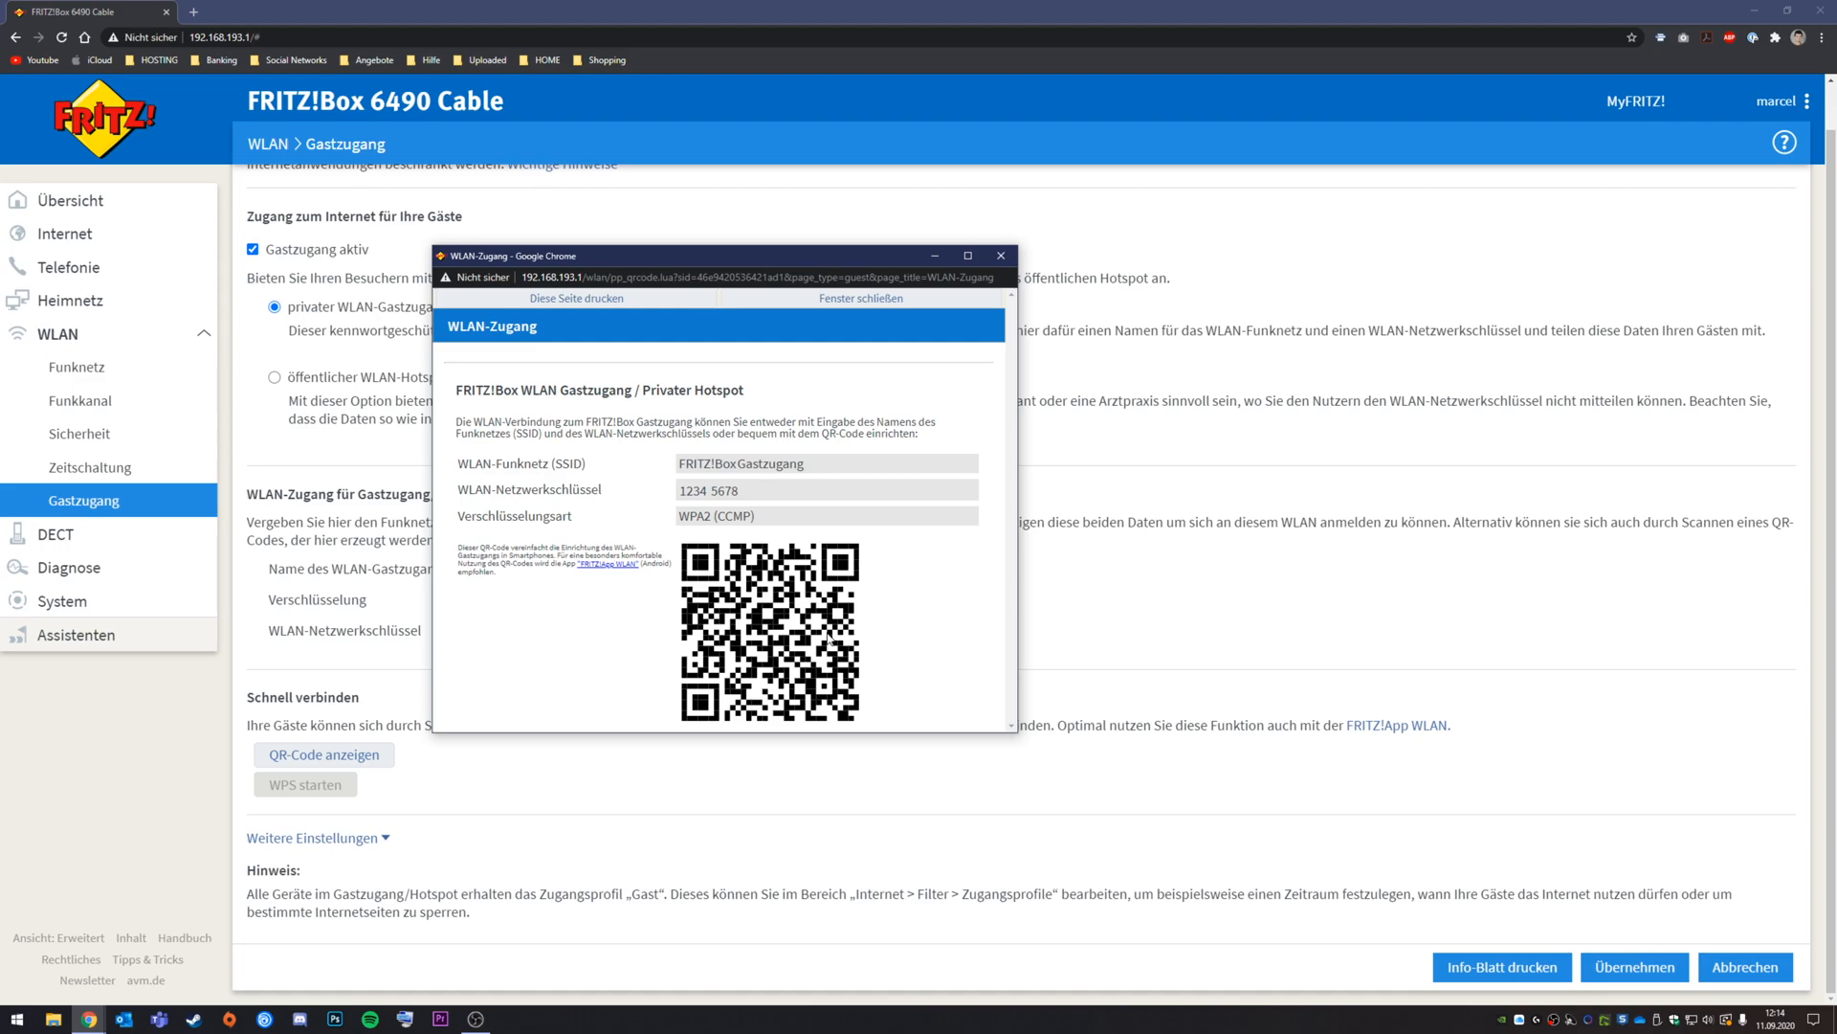
click(1001, 255)
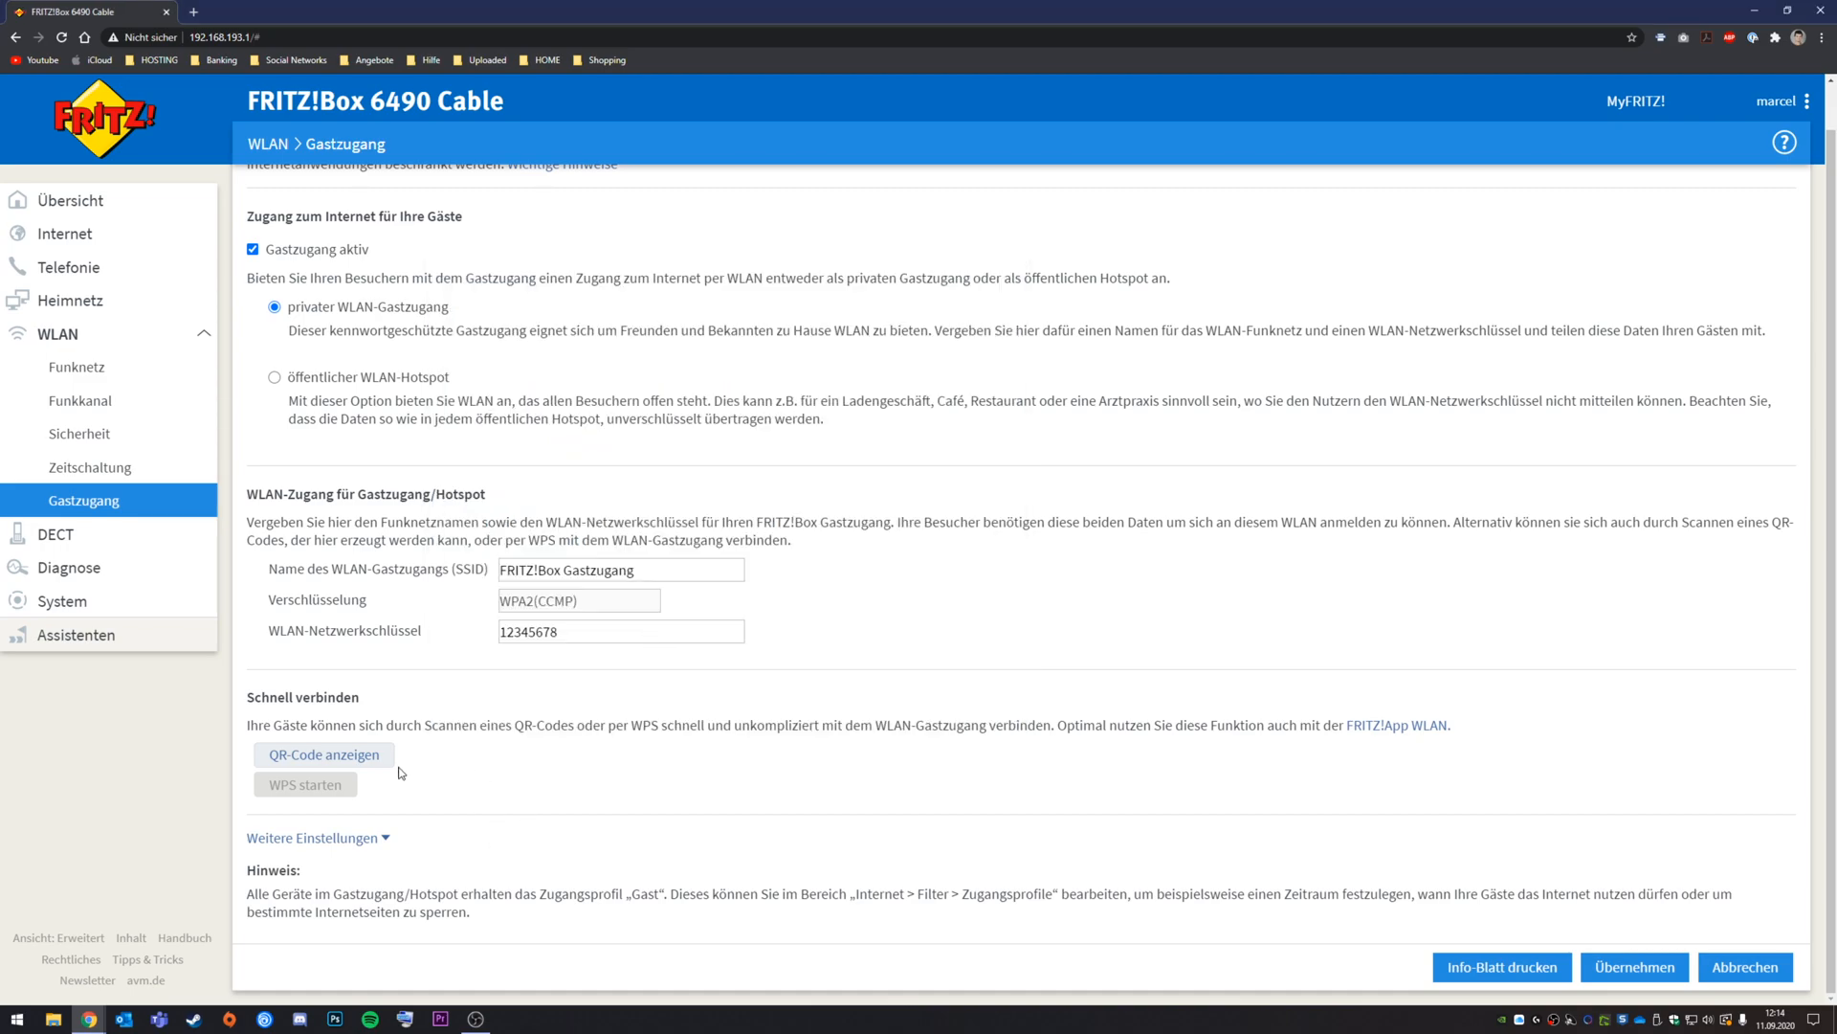
scroll(373, 565, up, 1)
Step: Switch guest access to a public WLAN hotspot and apply it, then review Weitere Einstellungen
click(326, 424)
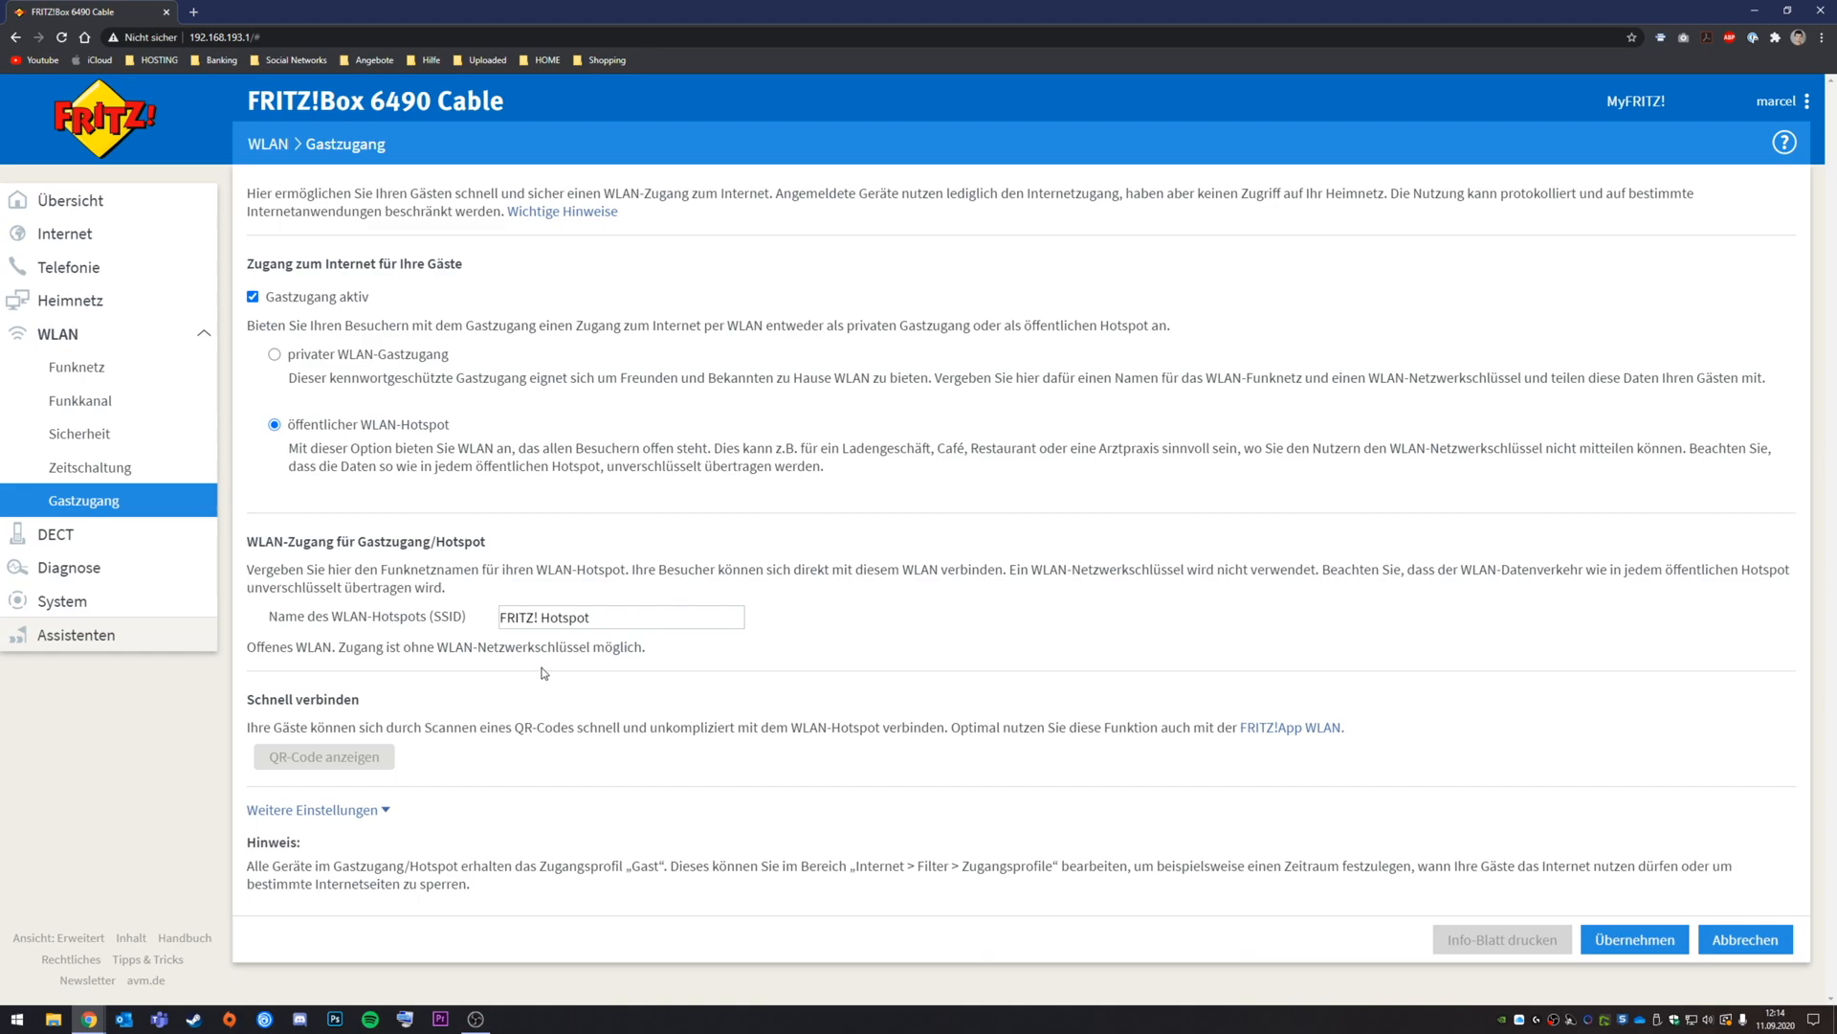
click(1627, 940)
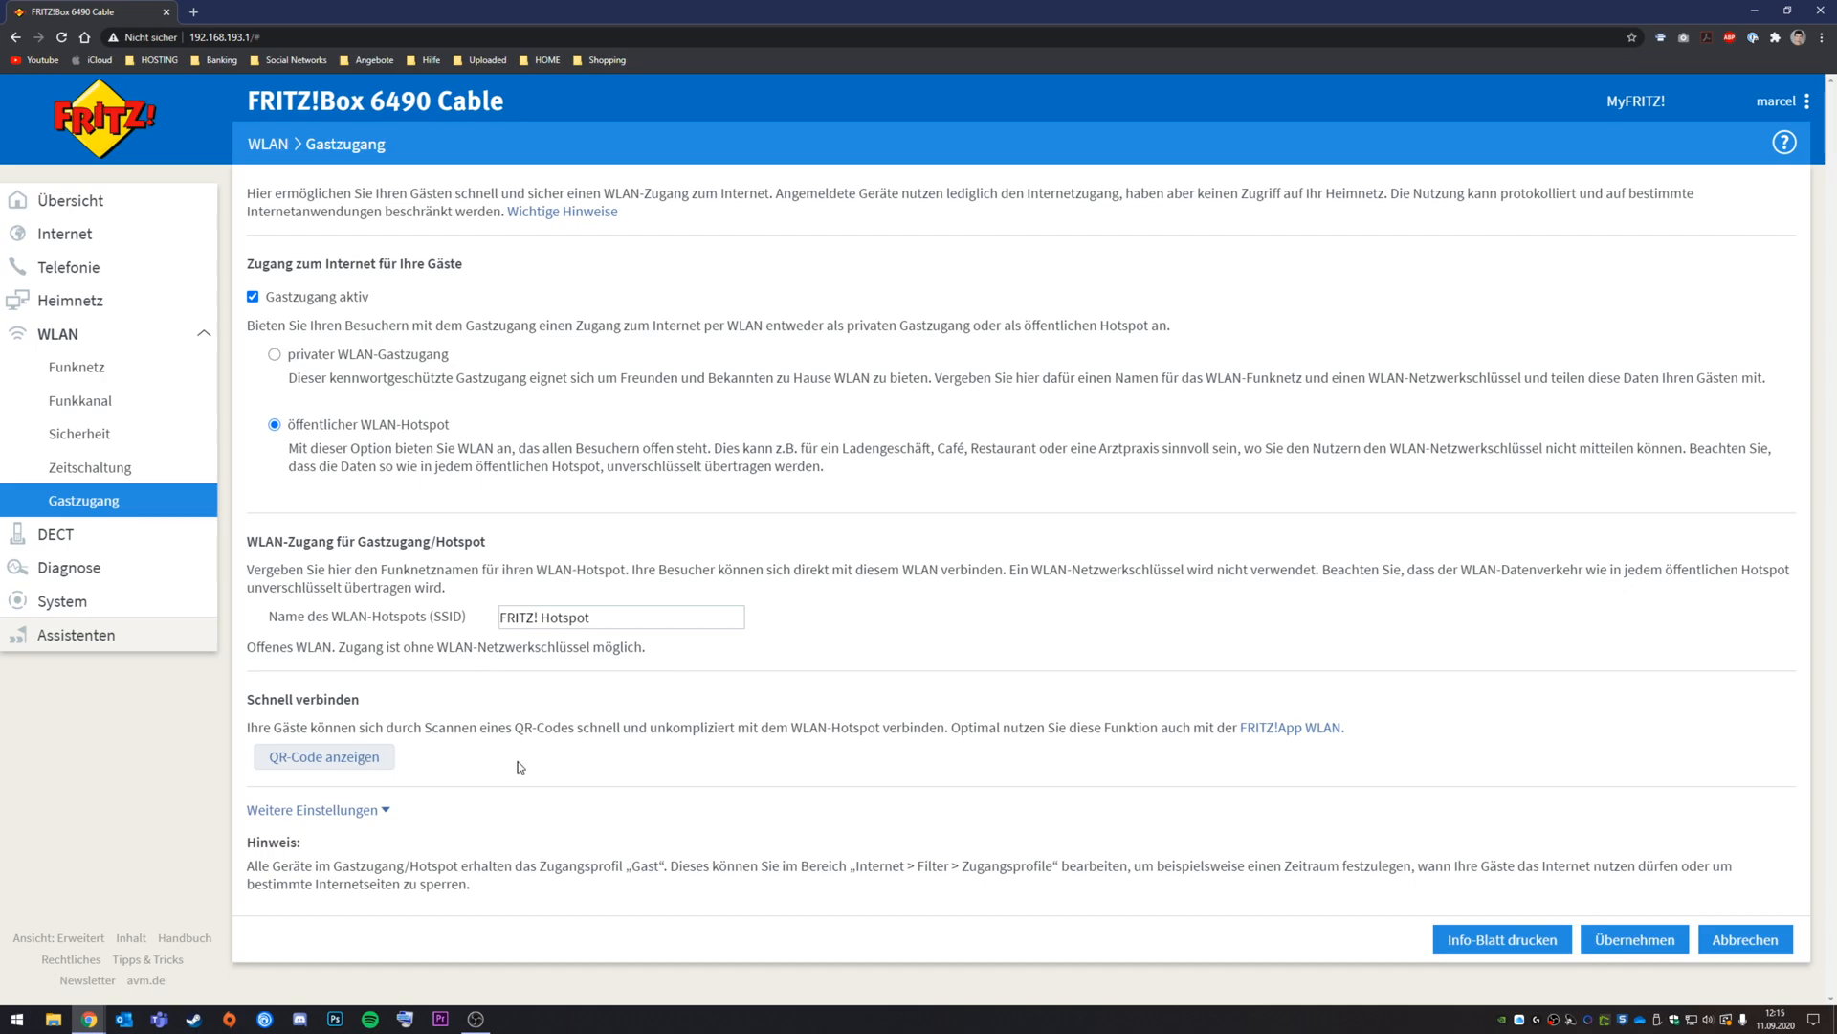
click(379, 811)
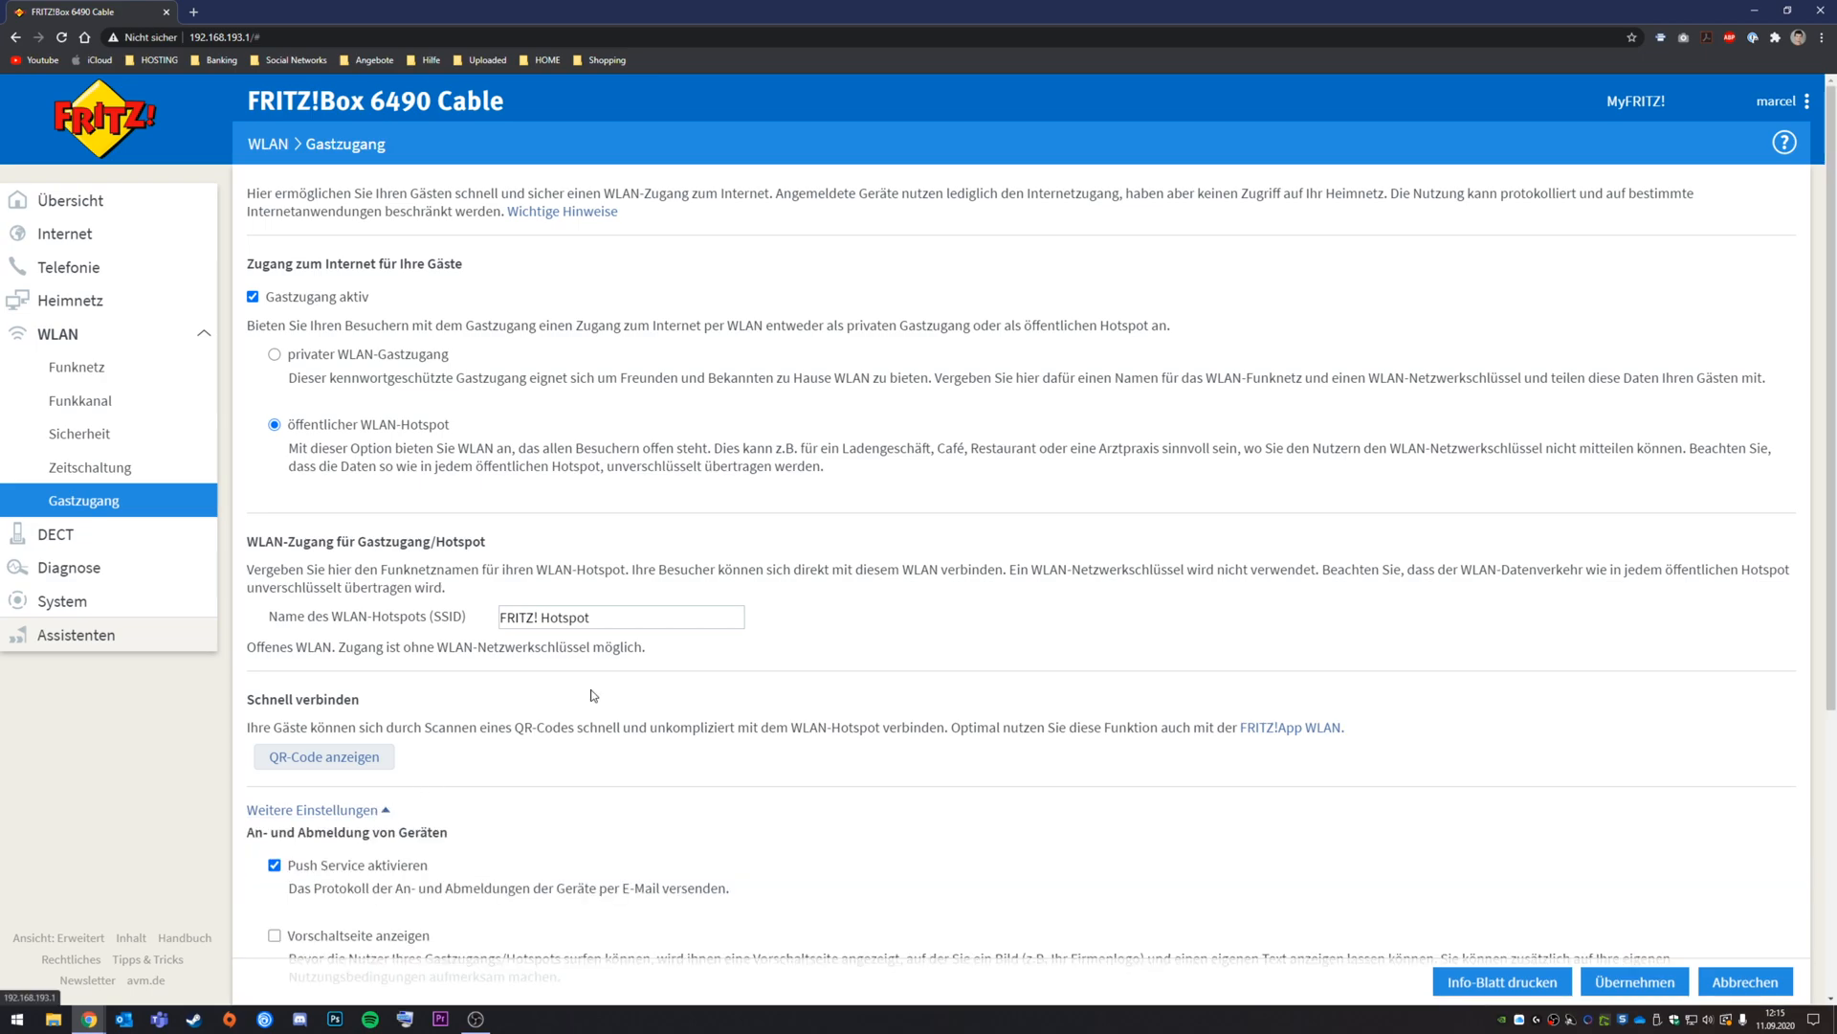
scroll(639, 681, down, 5)
scroll(648, 659, up, 4)
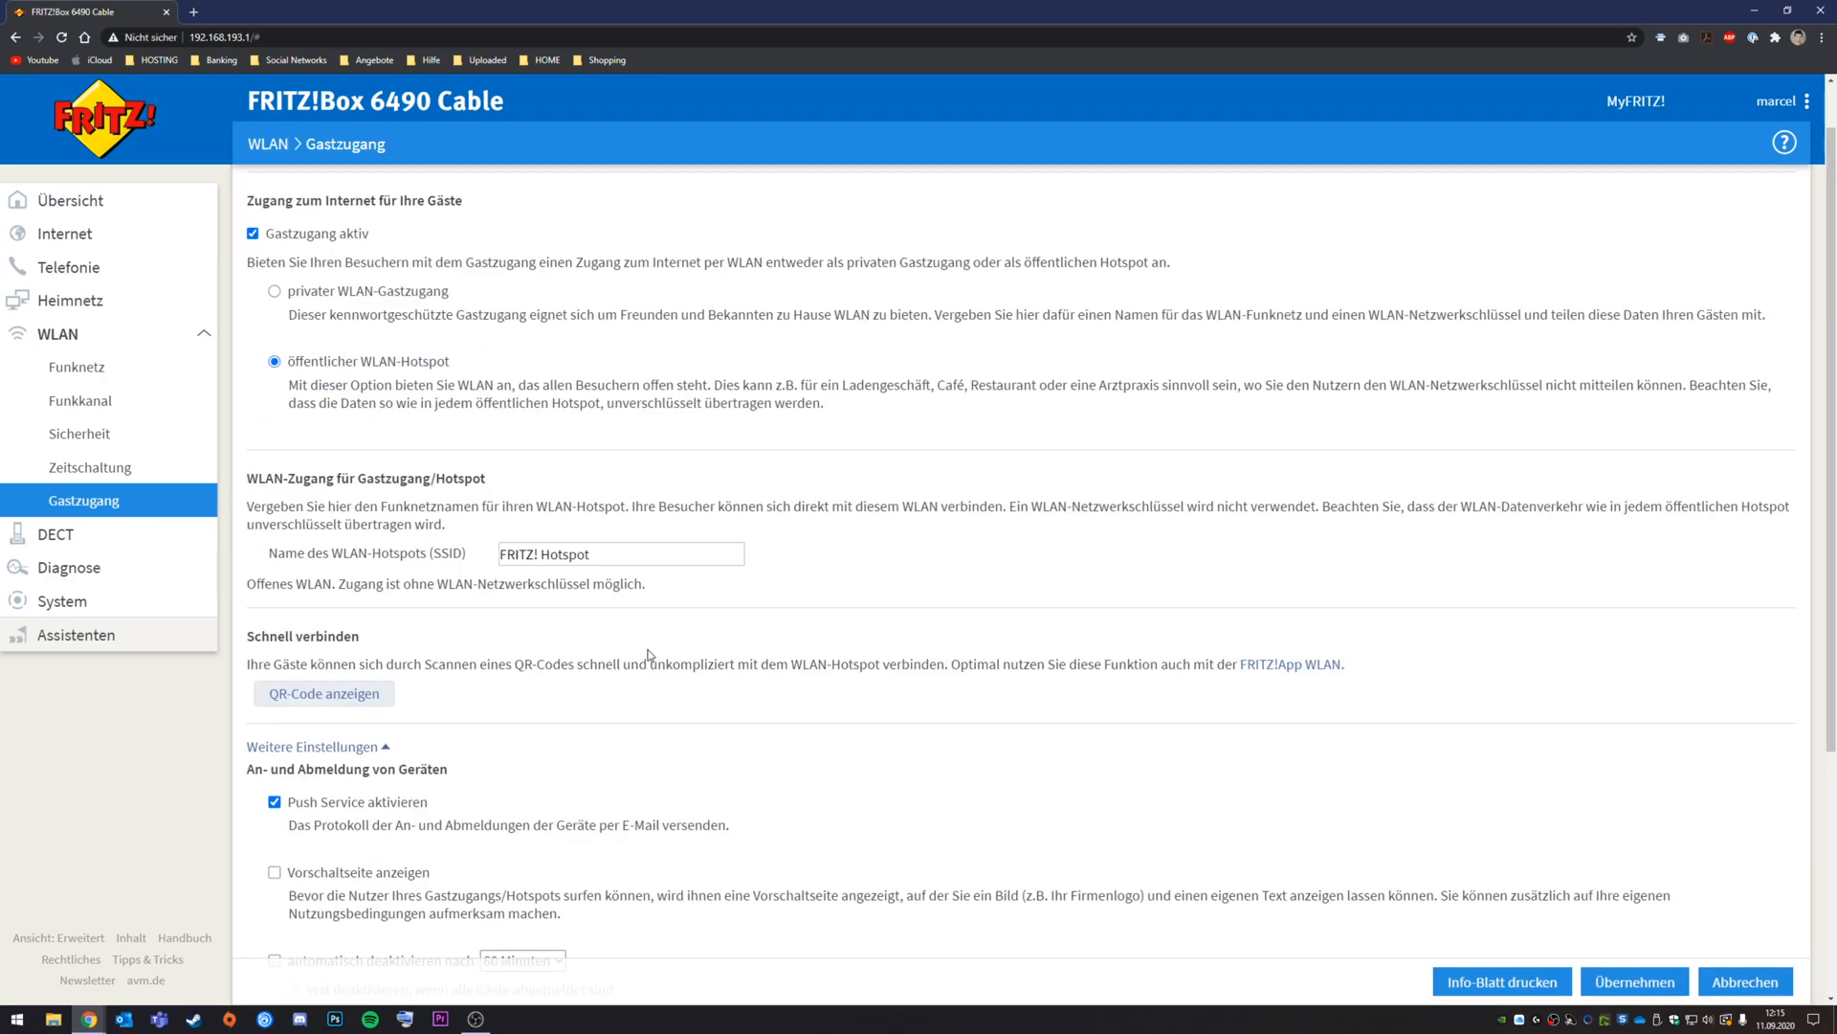
scroll(648, 658, down, 4)
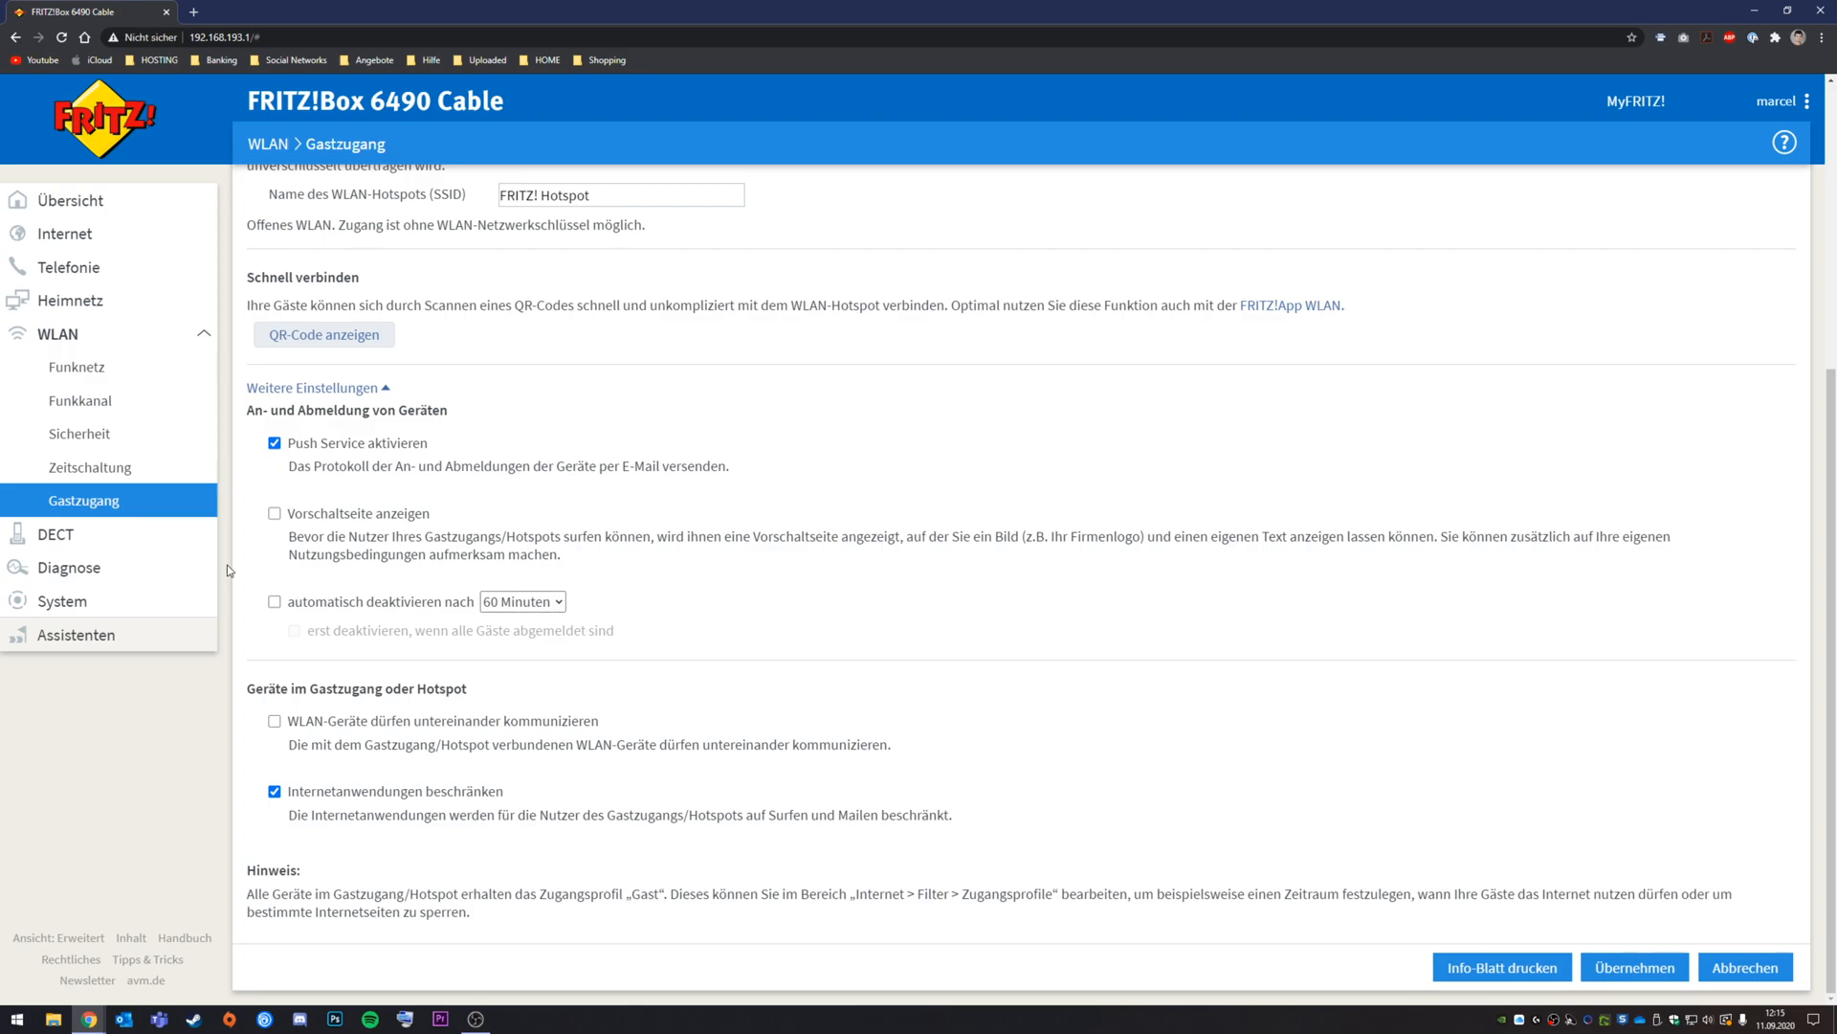